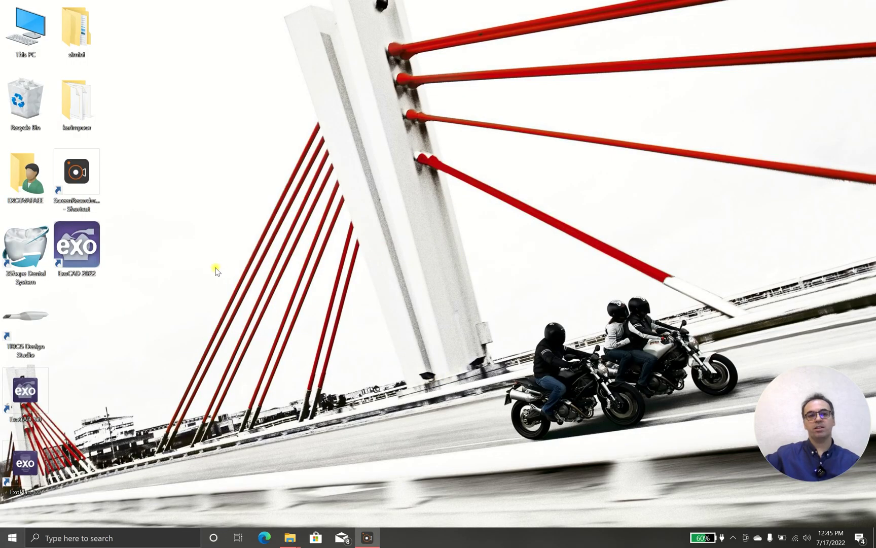
Step: Select the ExoCAD 2022 shortcut on the Windows desktop
{"action": "left_click", "coordinate": [83, 254]}
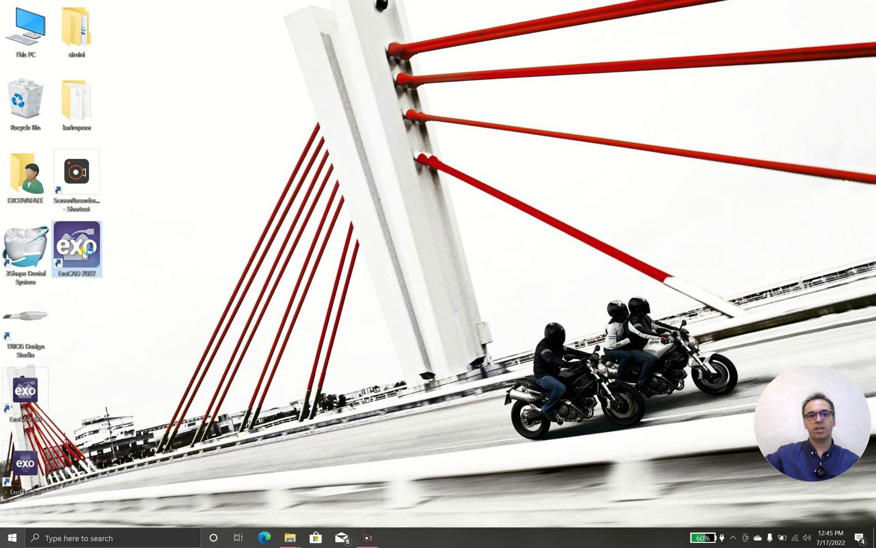
Step: Launch ExoCAD 2022 and maximize the DentalDB window
{"action": "double_click", "coordinate": [83, 254]}
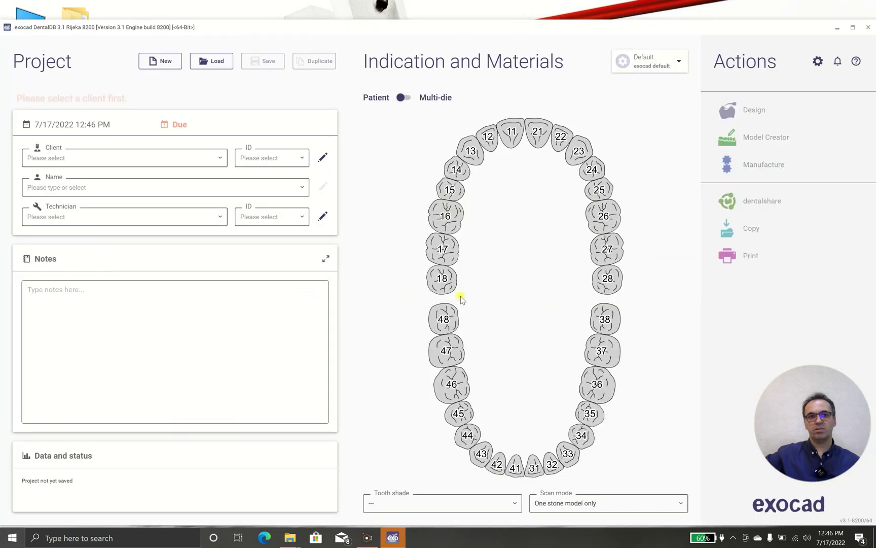
{"action": "left_click", "coordinate": [853, 27]}
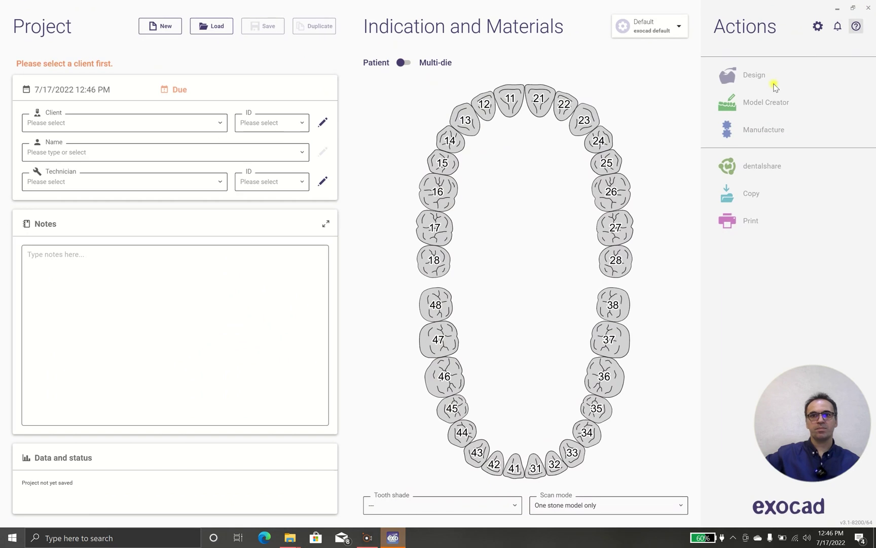
{"action": "left_click", "coordinate": [519, 96]}
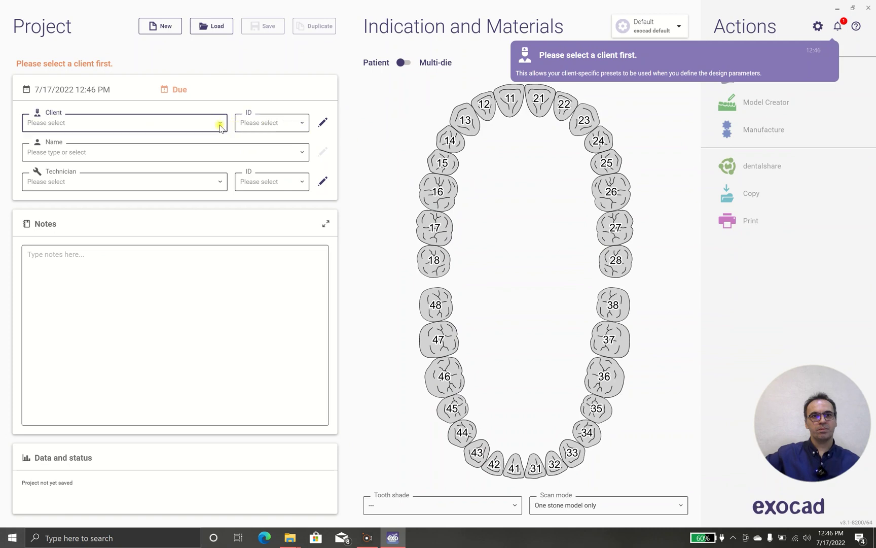
Step: Set the client to Default and enter patient name 'demo laminate'
{"action": "left_click", "coordinate": [221, 125]}
{"action": "left_click", "coordinate": [164, 144]}
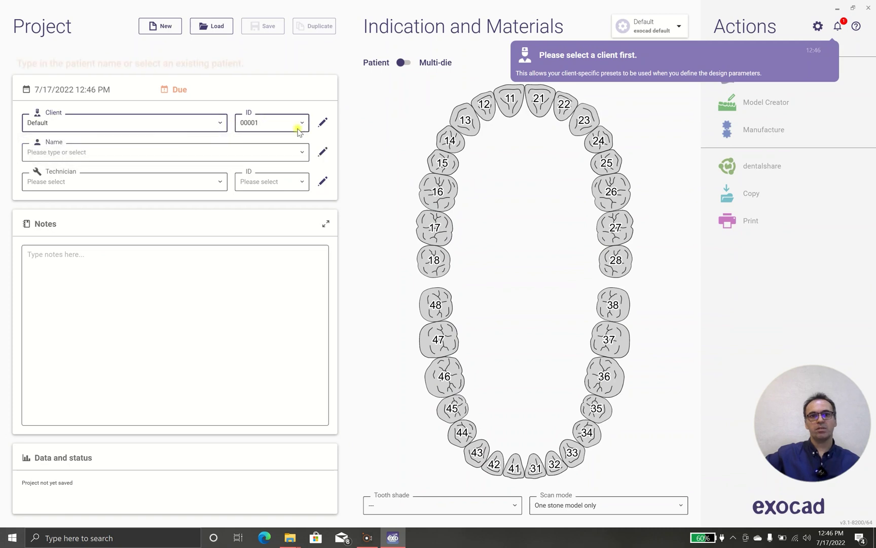
{"action": "left_click", "coordinate": [227, 152]}
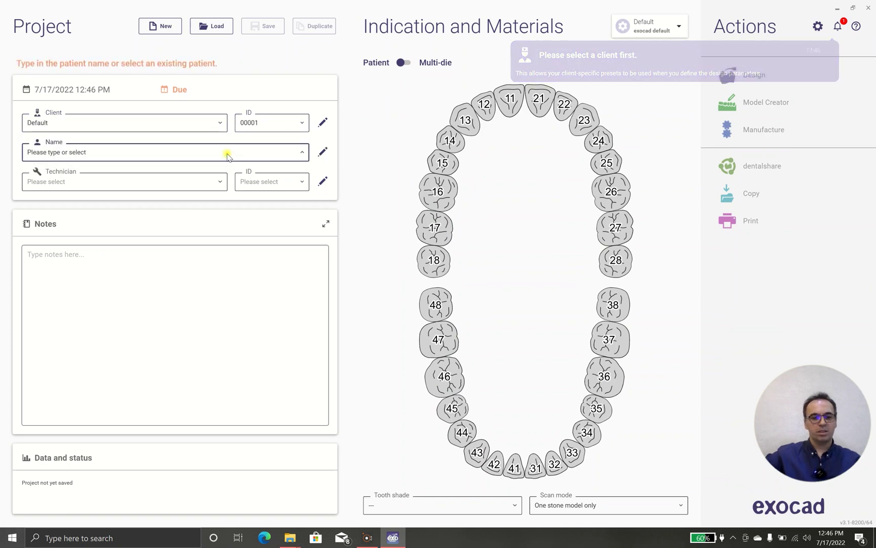
{"action": "type", "text": "demo laminate"}
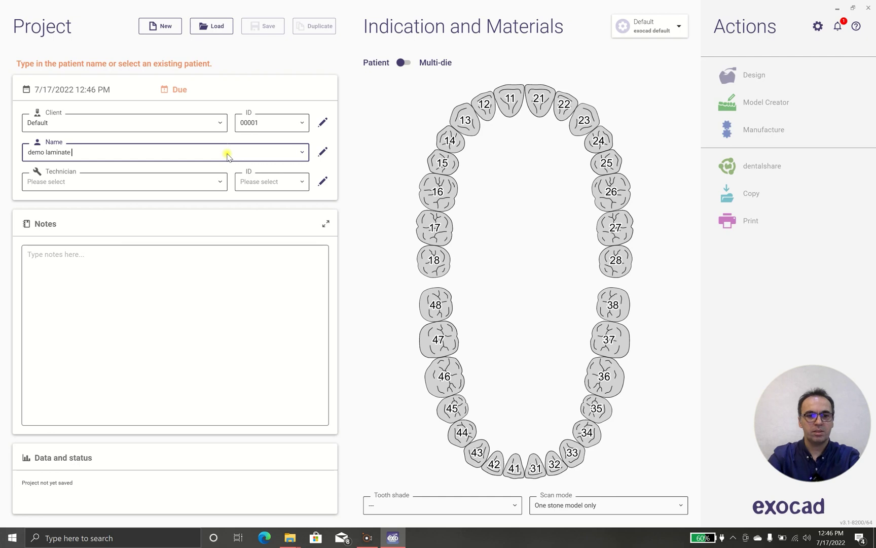
{"action": "left_click", "coordinate": [221, 182]}
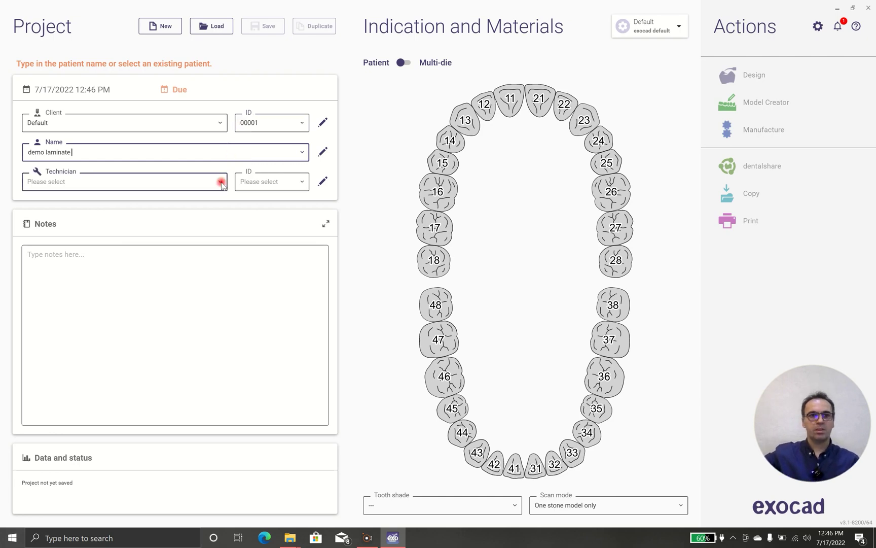
Step: Enter the new technician's first and last name, correcting a typo
{"action": "left_click", "coordinate": [323, 181]}
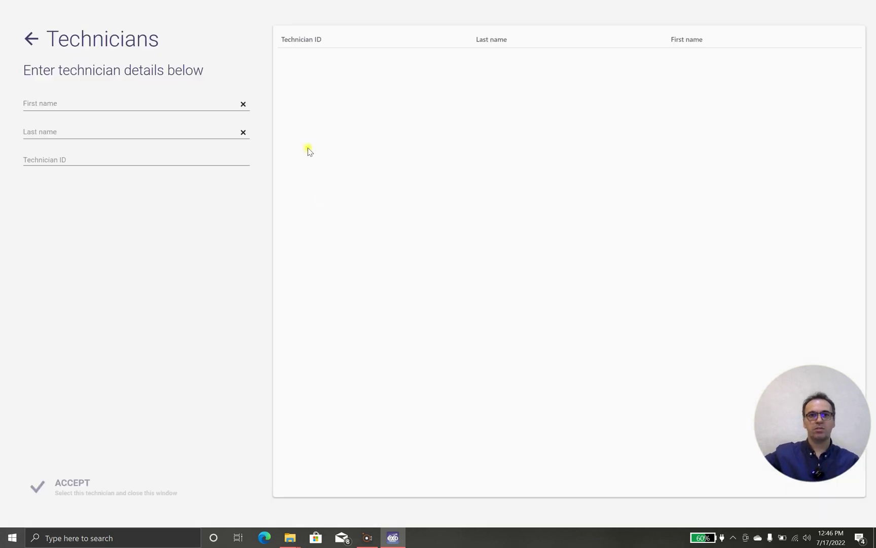
{"action": "left_click", "coordinate": [206, 106]}
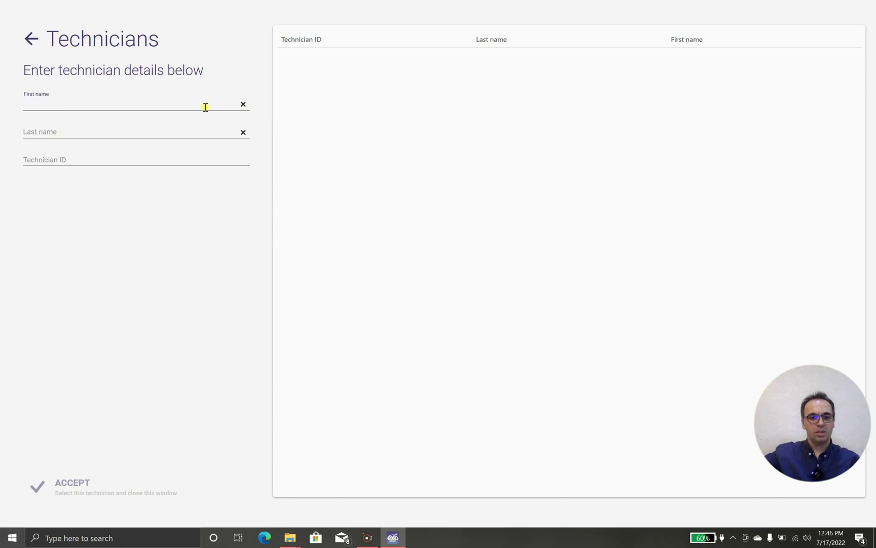
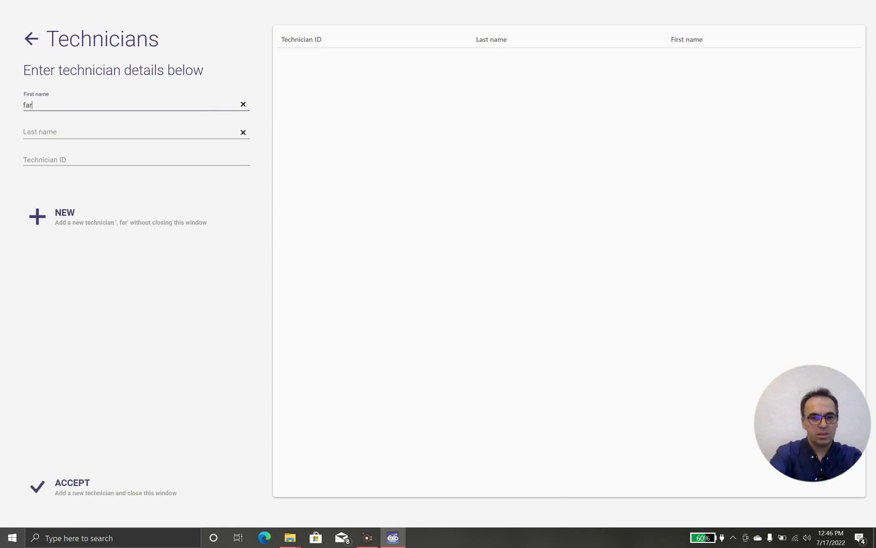
{"action": "key", "text": "Tab"}
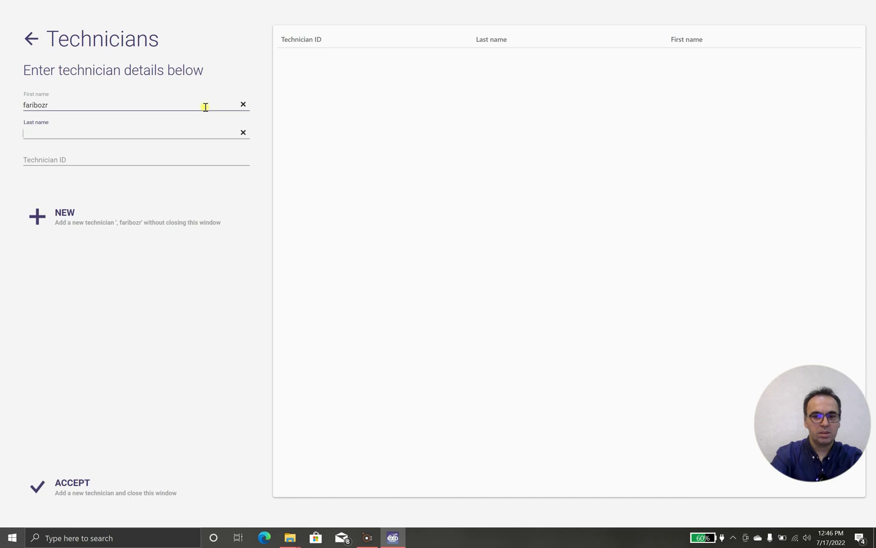
{"action": "left_click", "coordinate": [205, 106]}
{"action": "key", "text": "BackSpace"}
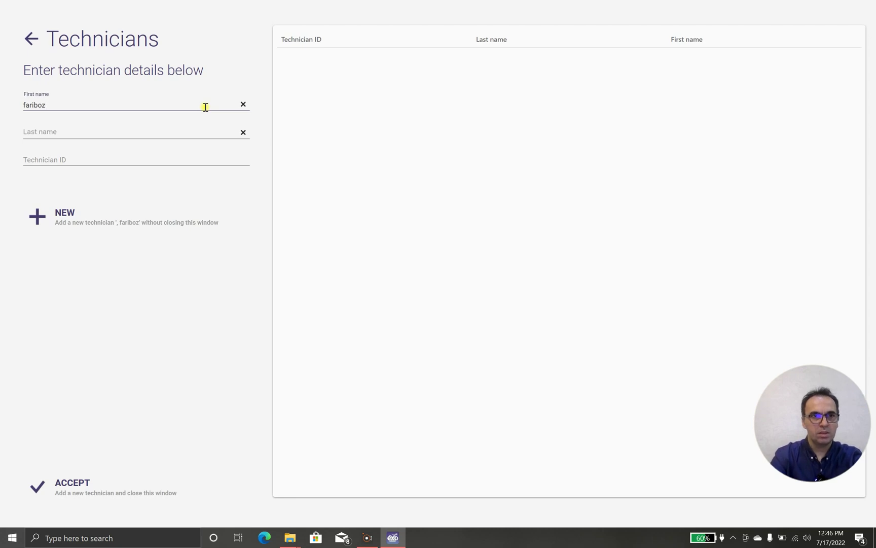
{"action": "key", "text": "BackSpace"}
{"action": "type", "text": "rz"}
{"action": "key", "text": "Tab"}
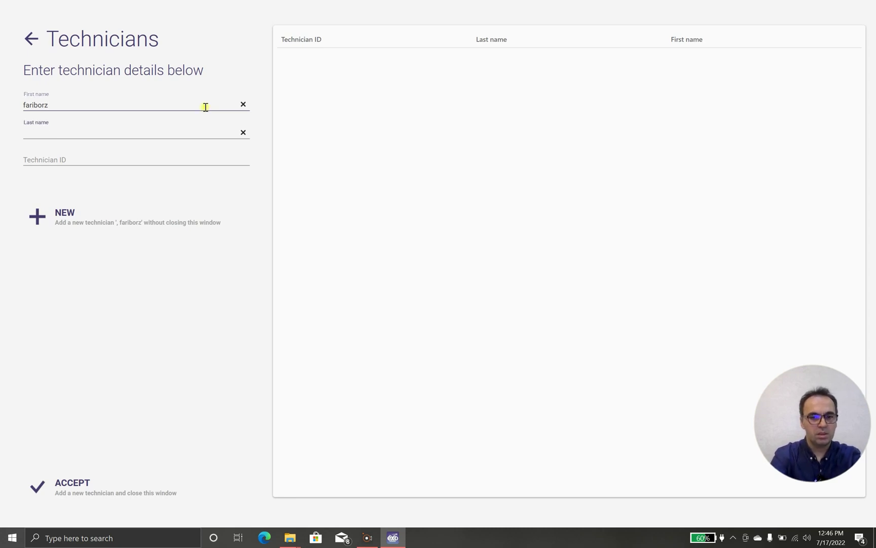
Step: Give the technician ID 7 and add them as a new technician
{"action": "key", "text": "Tab"}
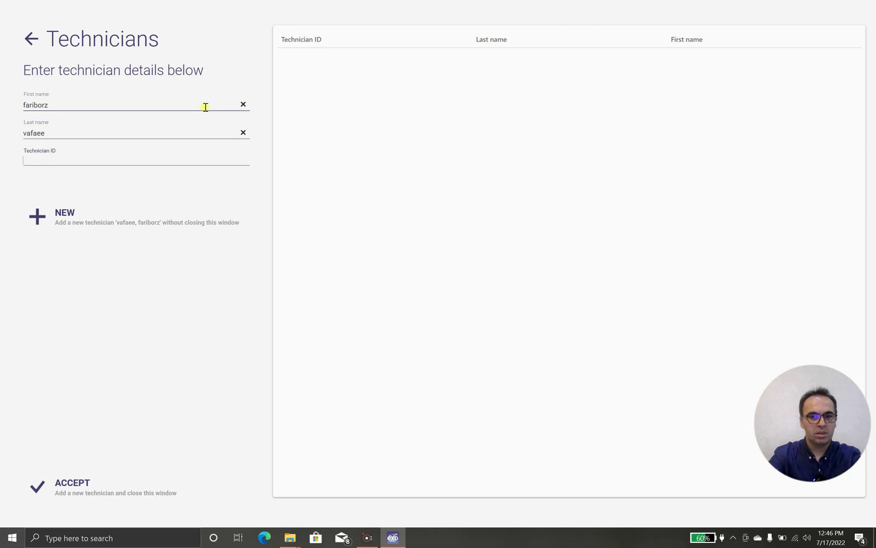
{"action": "type", "text": "00"}
{"action": "key", "text": "BackSpace"}
{"action": "key", "text": "BackSpace"}
{"action": "type", "text": "7"}
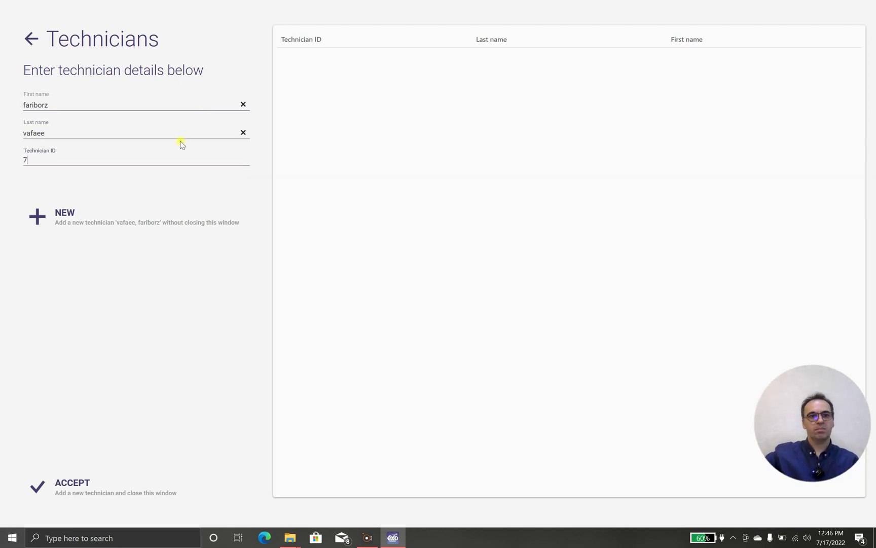
{"action": "left_click", "coordinate": [71, 218]}
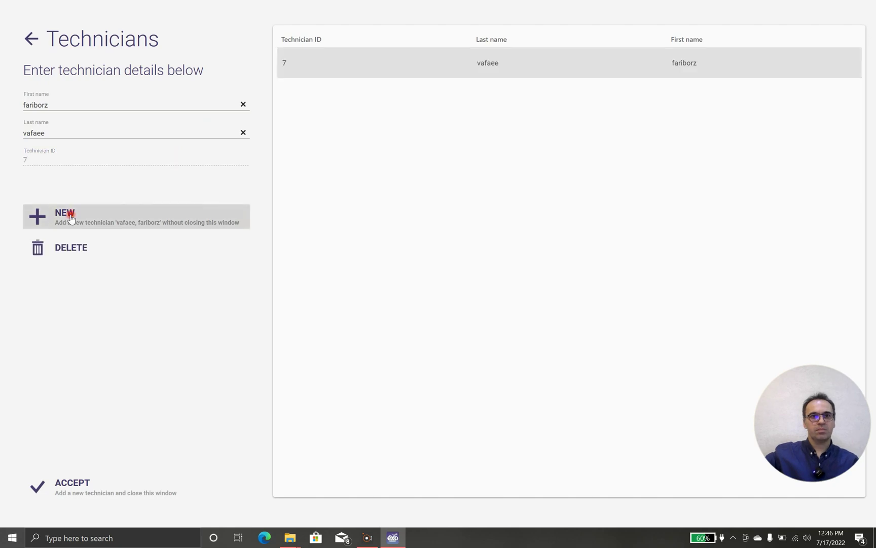
Step: Accept the technician assignment and select tooth 11 on the tooth chart
{"action": "left_click", "coordinate": [82, 480]}
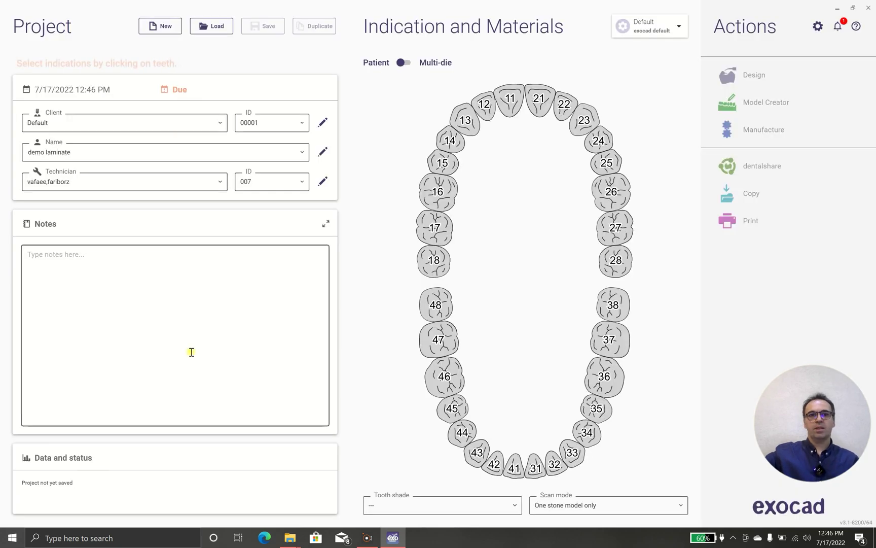
{"action": "left_click", "coordinate": [510, 102]}
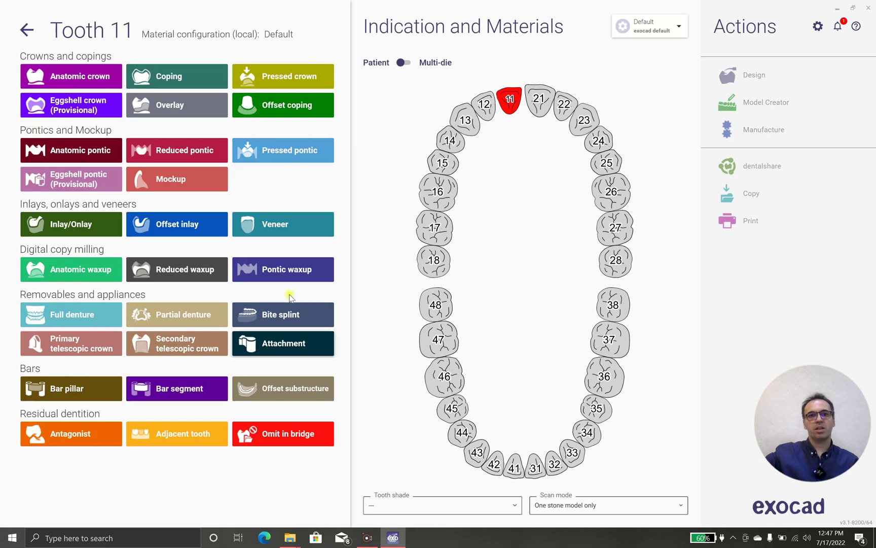
Step: Make tooth 11 a Lithium Disilicate veneer, shade A1, minimal thickness 0.4 mm
{"action": "left_click", "coordinate": [314, 226]}
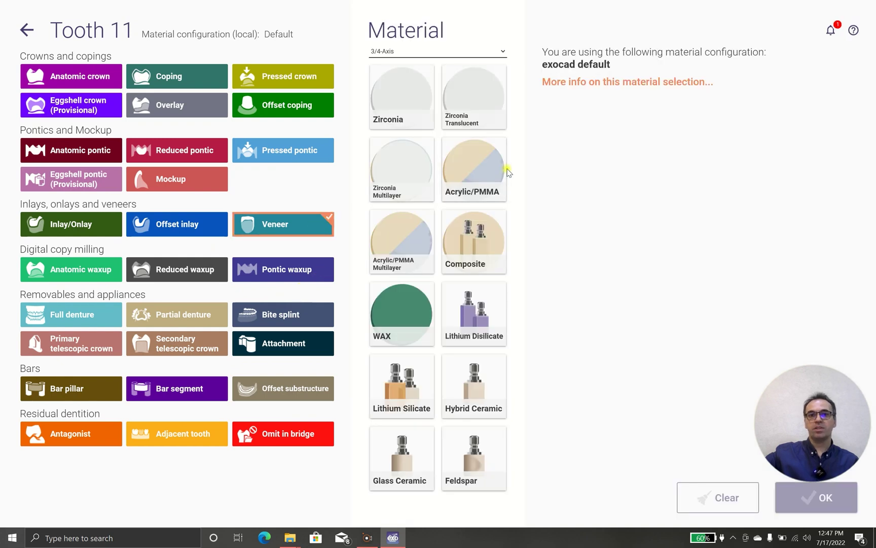
{"action": "left_click", "coordinate": [465, 326]}
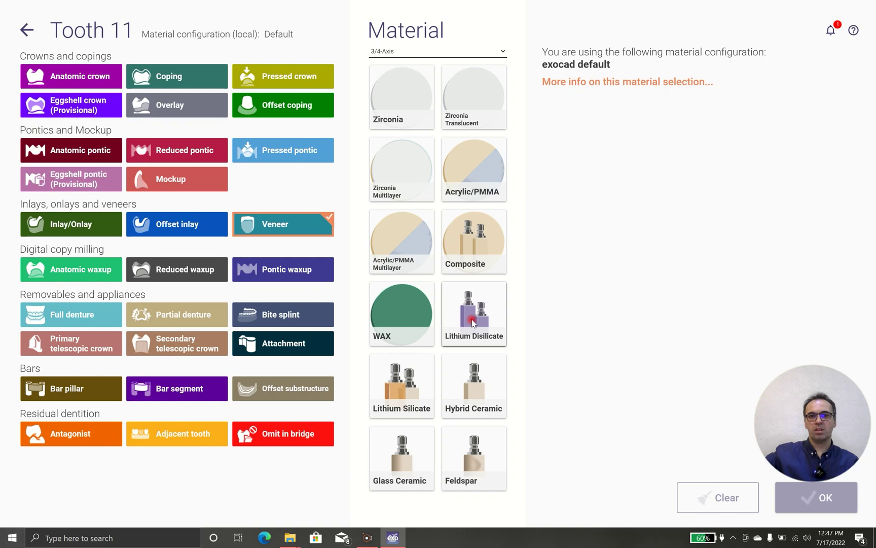
{"action": "left_click", "coordinate": [471, 322]}
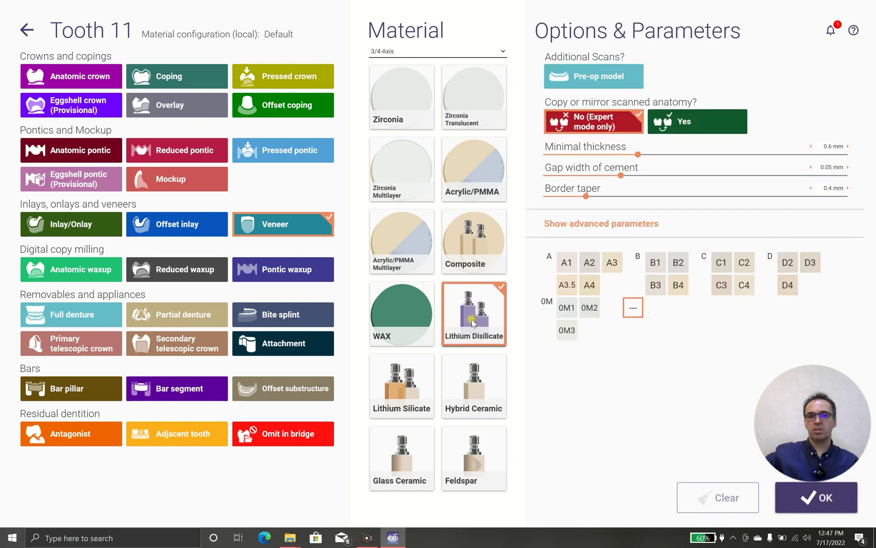
{"action": "left_click", "coordinate": [568, 270]}
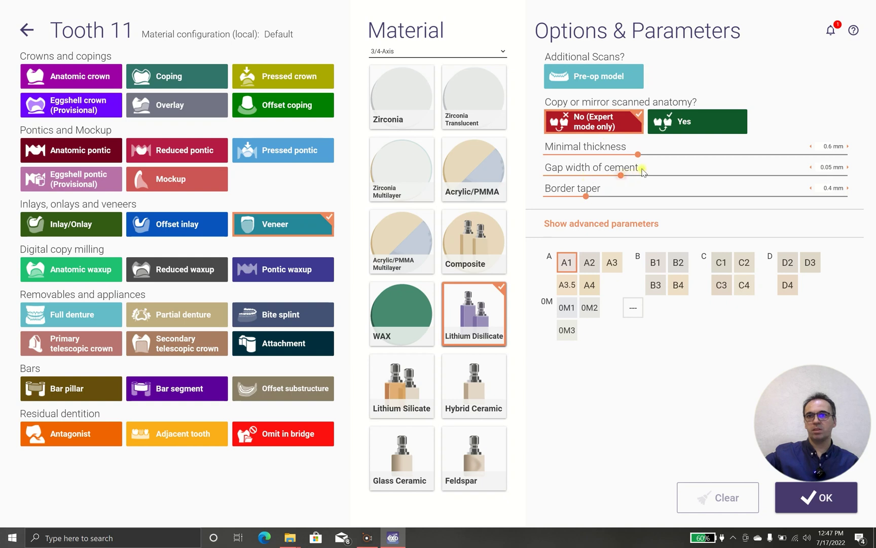
{"action": "left_click_drag", "start_coordinate": [638, 154], "coordinate": [595, 162]}
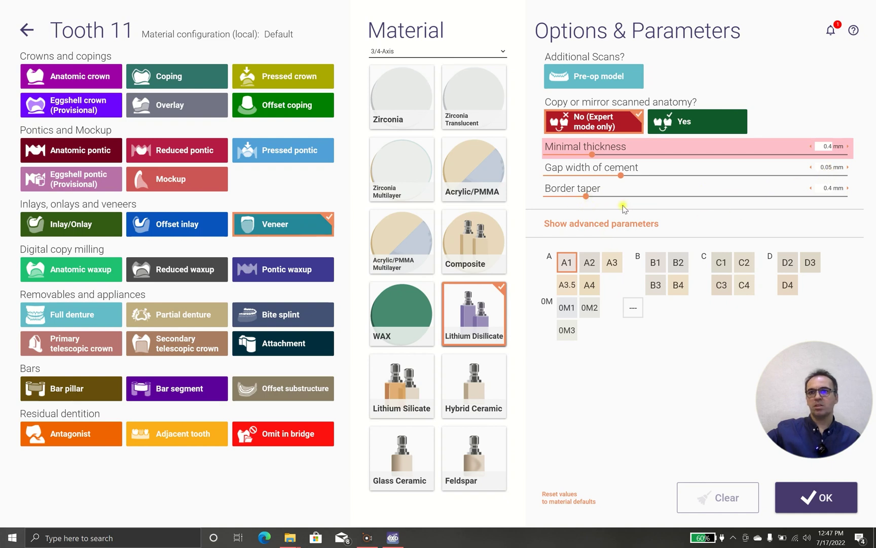
{"action": "left_click", "coordinate": [794, 496]}
Step: Mark tooth 21 as a veneer and set scan mode to Digital impression scan
{"action": "left_click", "coordinate": [539, 101]}
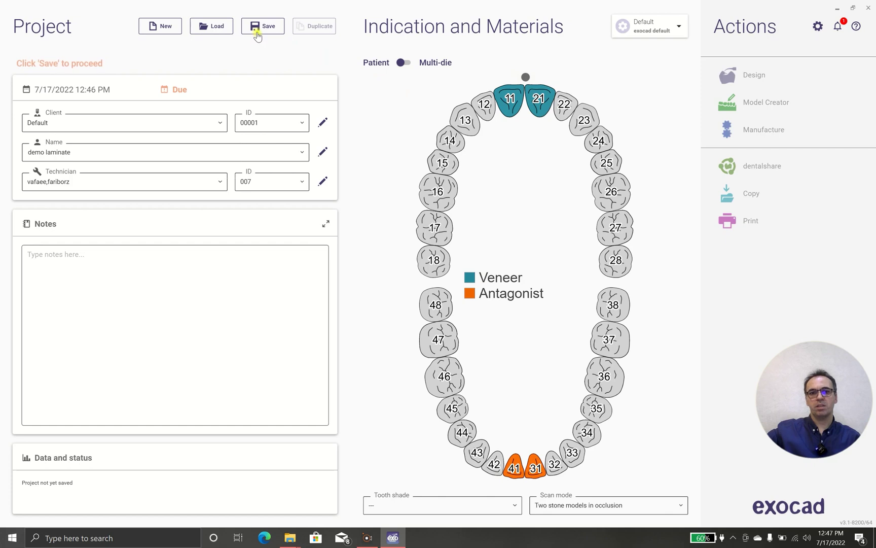
{"action": "left_click", "coordinate": [564, 512]}
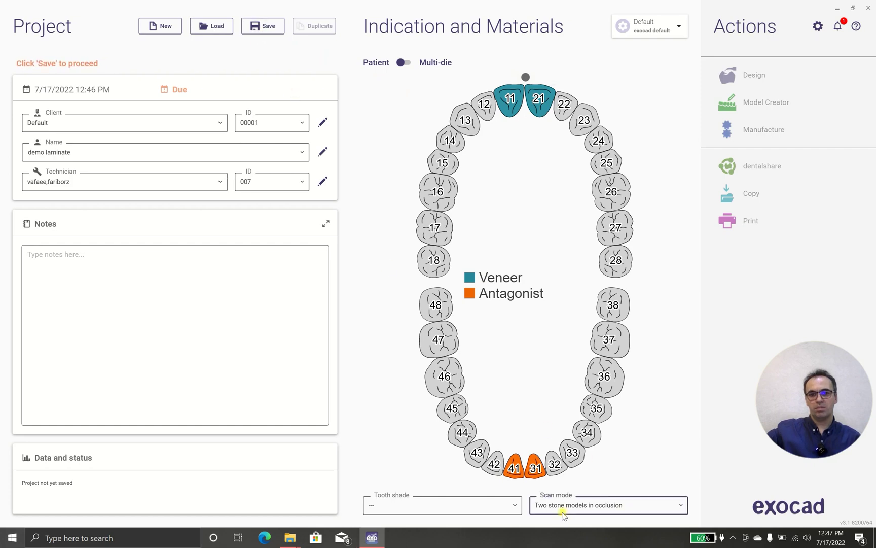
{"action": "scroll", "coordinate": [568, 436], "scroll_direction": "down", "scroll_amount": 3}
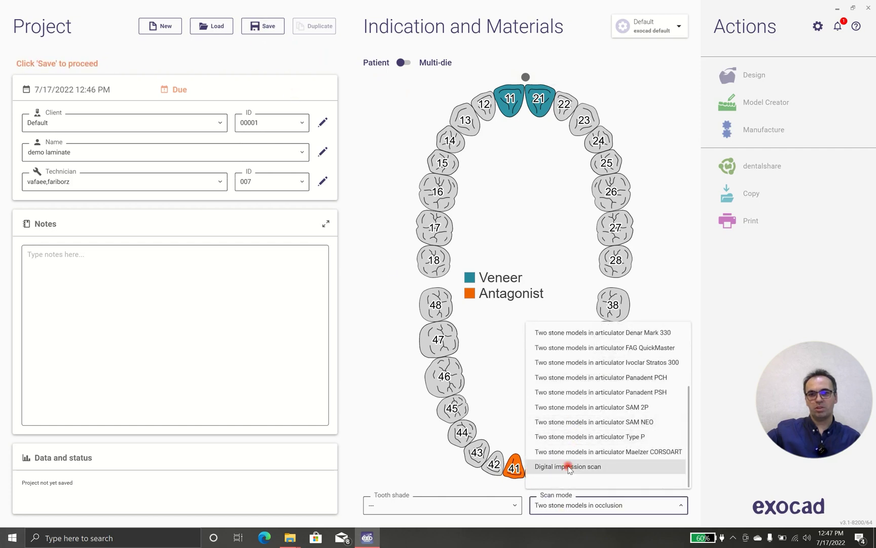
{"action": "left_click", "coordinate": [568, 466]}
Step: Set the tooth shade to A1 and save the project
{"action": "left_click", "coordinate": [512, 502]}
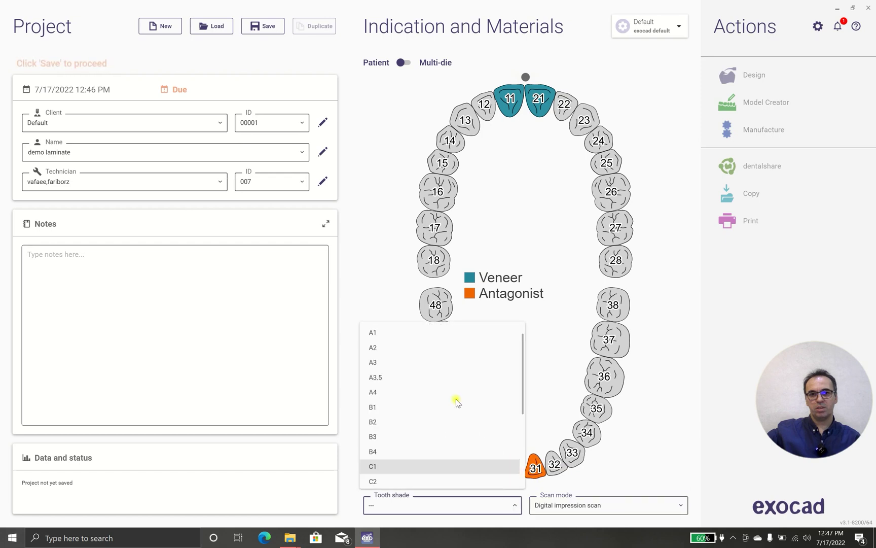
{"action": "left_click", "coordinate": [401, 332]}
{"action": "left_click", "coordinate": [272, 27]}
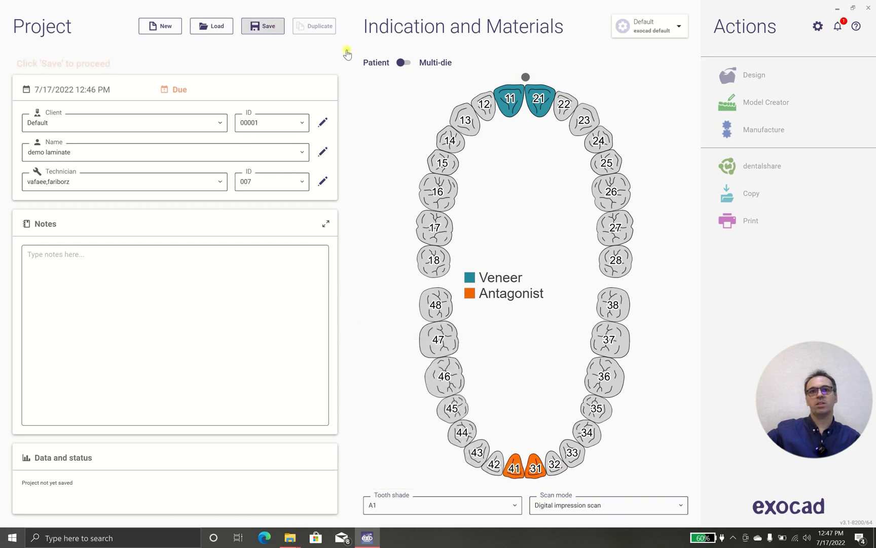
Step: Launch the Design module for the saved veneer case
{"action": "left_click", "coordinate": [758, 75]}
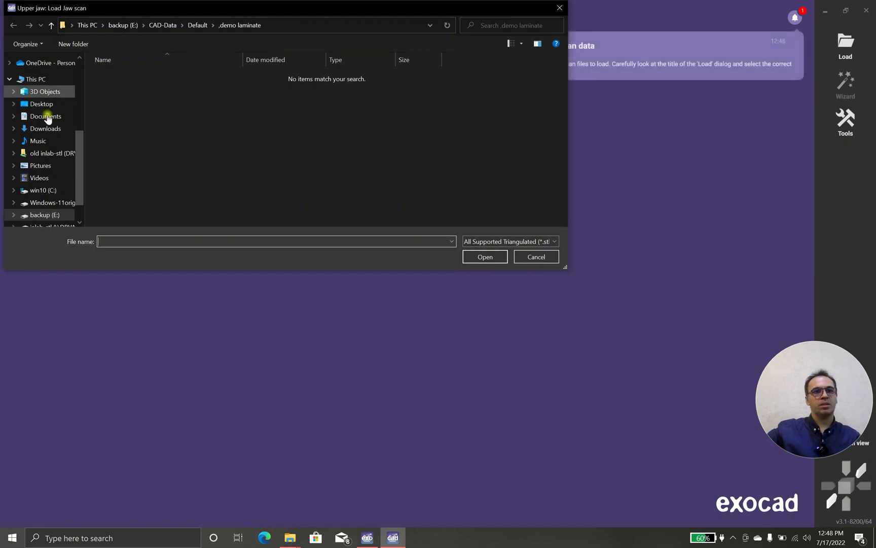
Step: Load the full UpperJawScan.ply from OneDrive > exocad learning > demo laminate
{"action": "scroll", "coordinate": [35, 112], "scroll_direction": "up", "scroll_amount": 3}
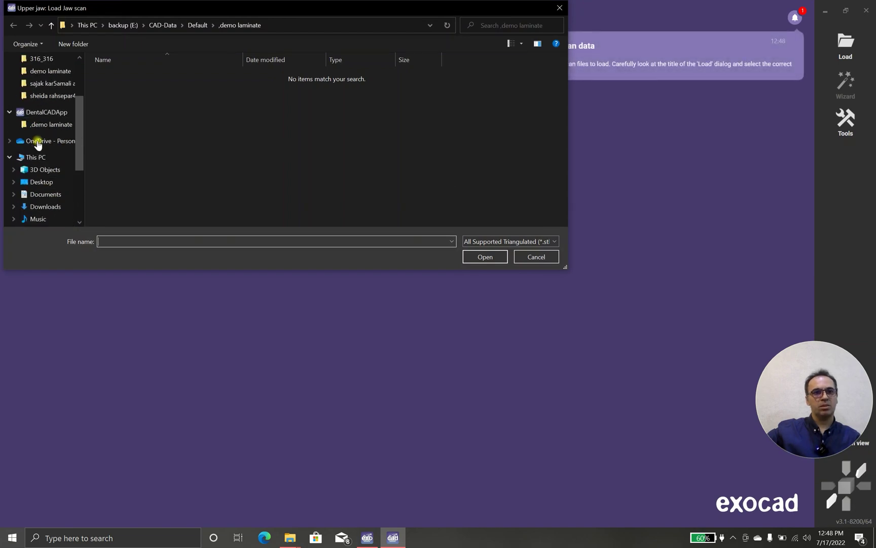
{"action": "left_click", "coordinate": [38, 142]}
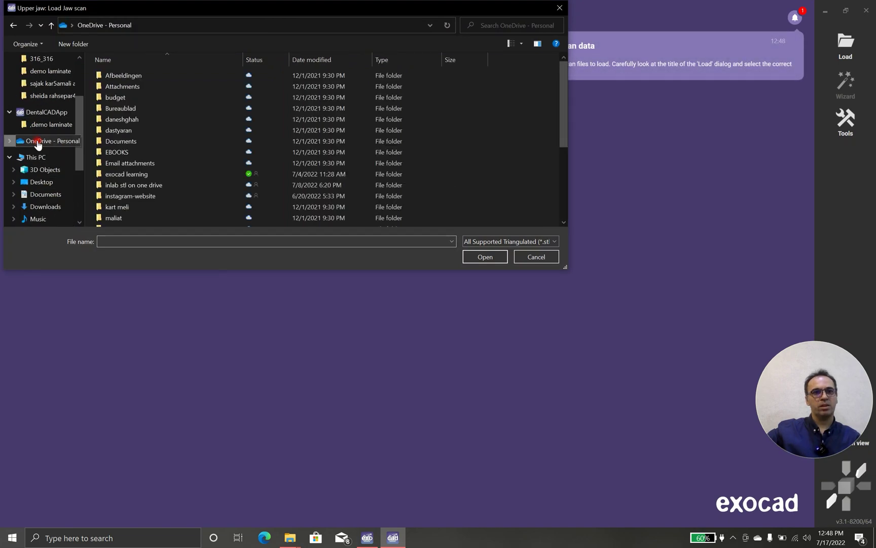
{"action": "double_click", "coordinate": [147, 174]}
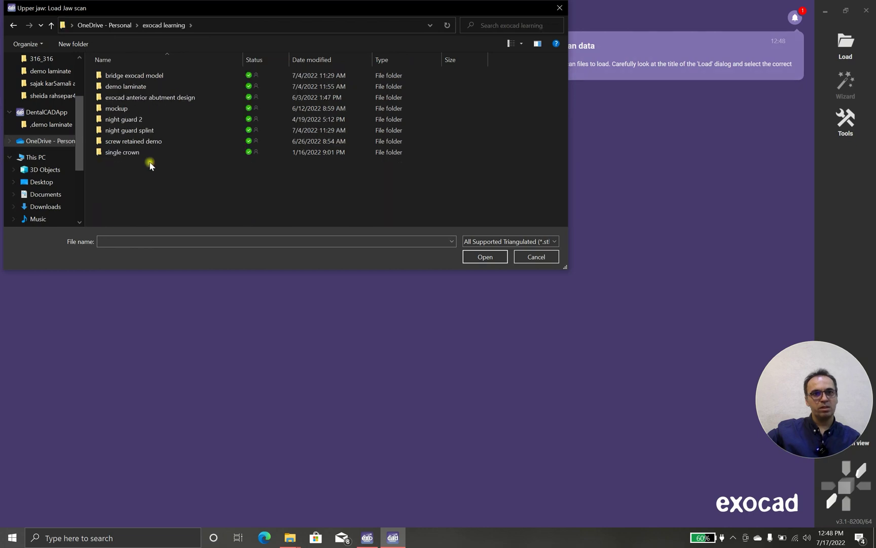
{"action": "double_click", "coordinate": [176, 89]}
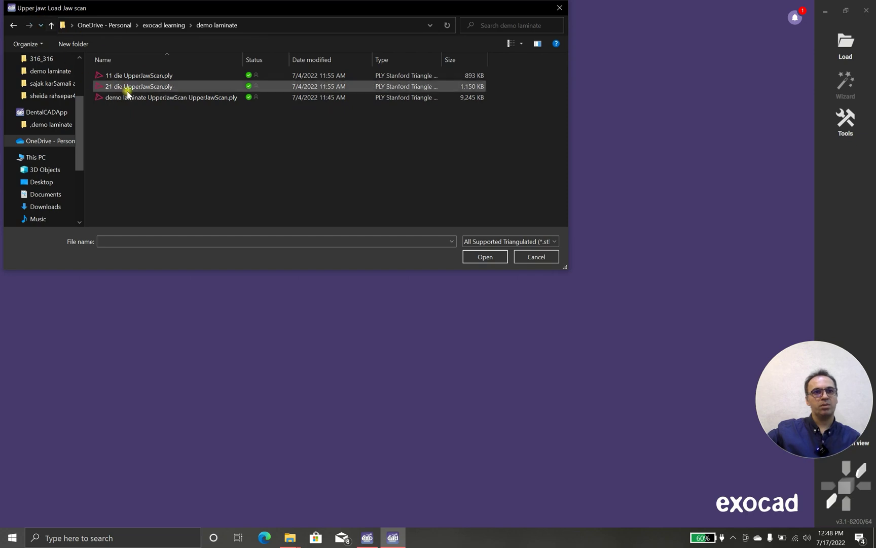
{"action": "left_click", "coordinate": [180, 88]}
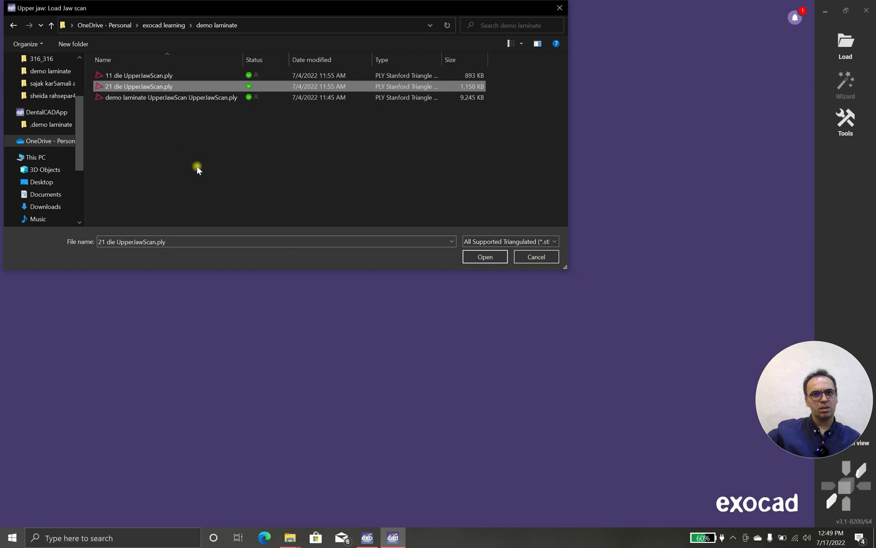
{"action": "left_click", "coordinate": [156, 100]}
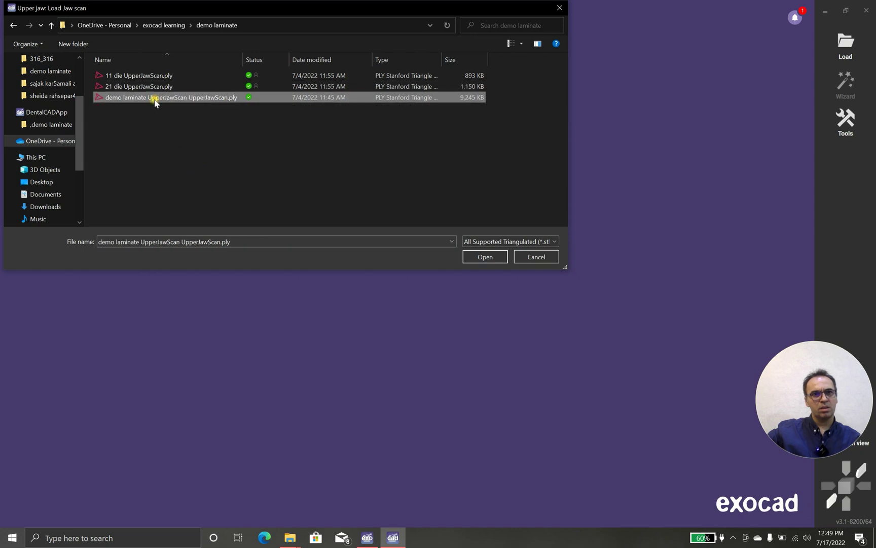
{"action": "left_click", "coordinate": [499, 244]}
{"action": "left_click", "coordinate": [489, 241]}
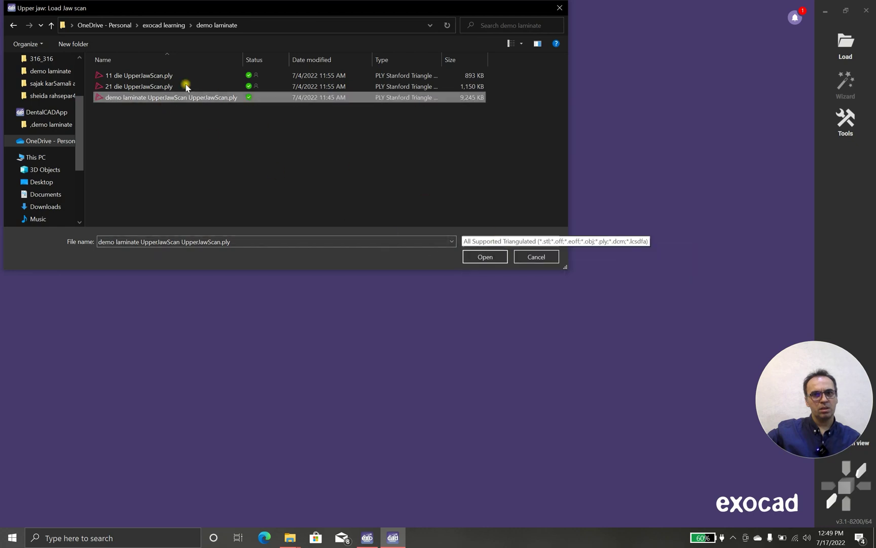
{"action": "double_click", "coordinate": [160, 100]}
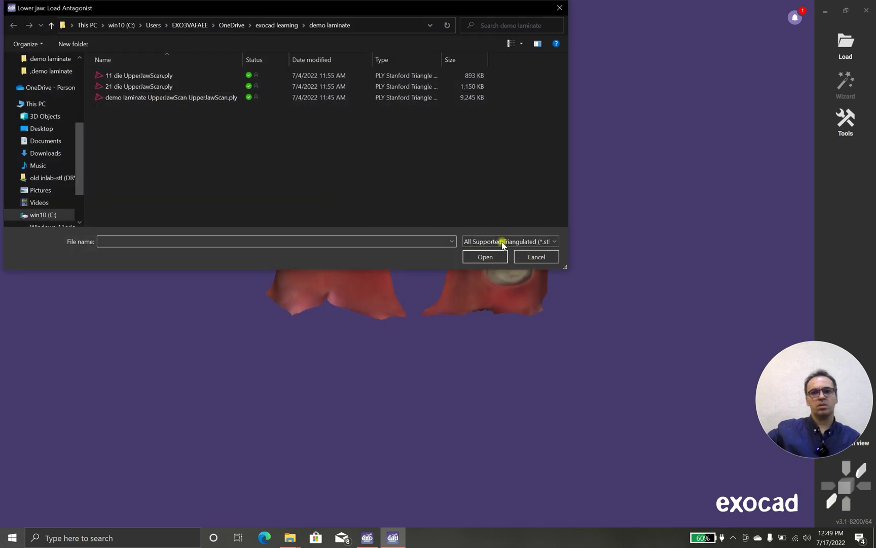
Step: Skip the lower-jaw antagonist, zoom into the upper scan, and switch to Expert mode
{"action": "left_click", "coordinate": [531, 257]}
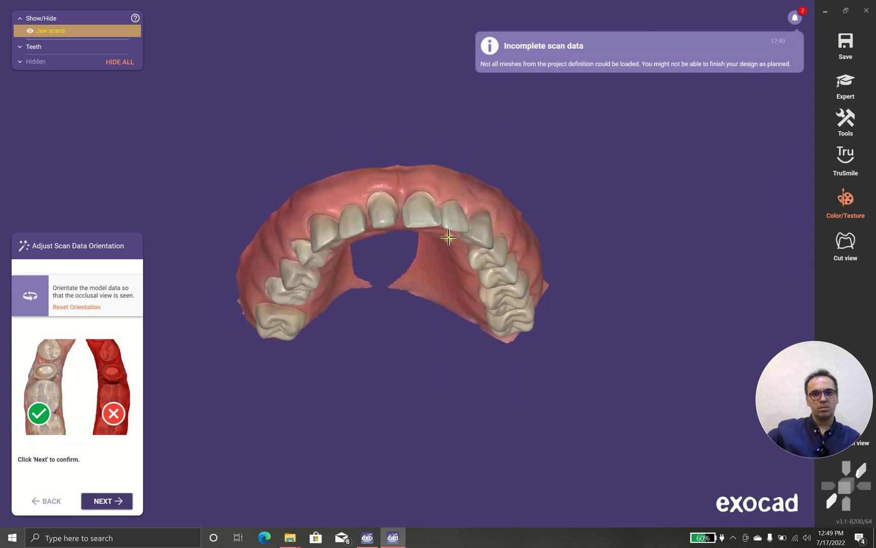
{"action": "scroll", "coordinate": [400, 218], "scroll_direction": "up", "scroll_amount": 5}
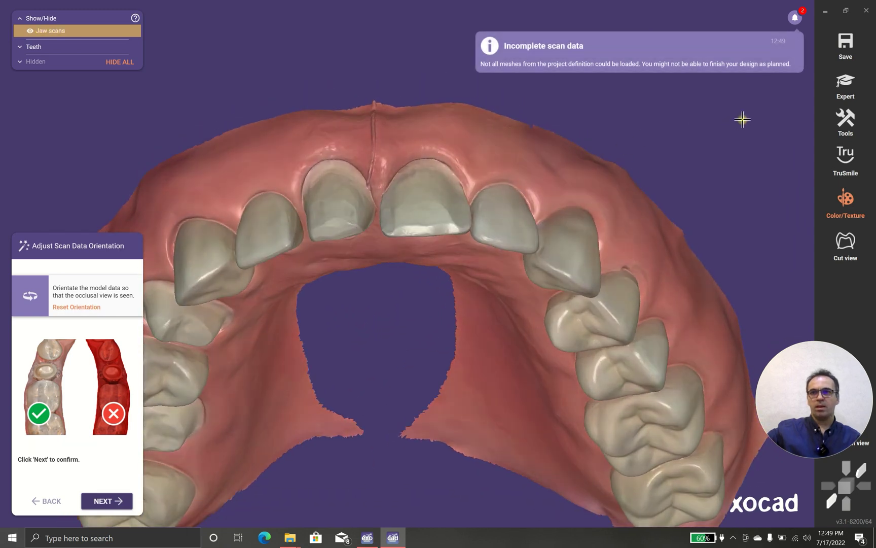
{"action": "scroll", "coordinate": [464, 186], "scroll_direction": "up", "scroll_amount": 4}
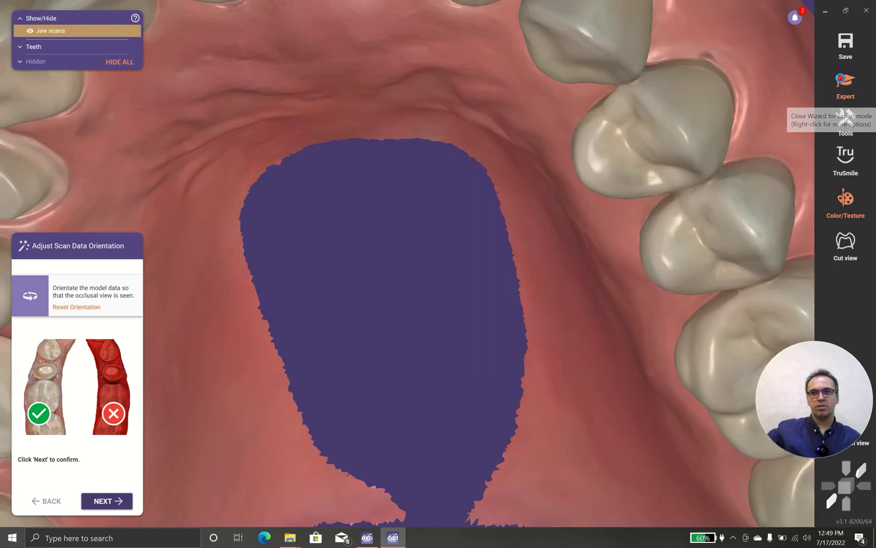
{"action": "left_click", "coordinate": [846, 85]}
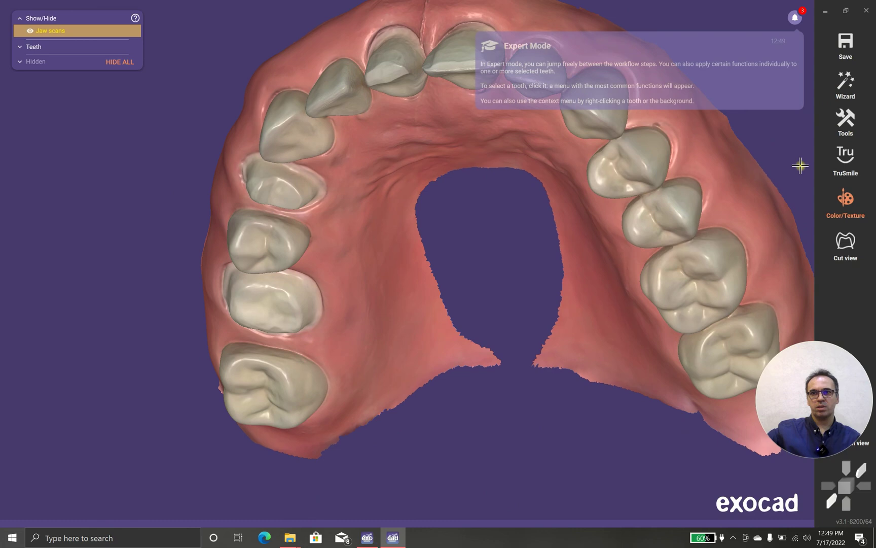
Step: In Add/Remove Mesh, choose Extra multi-die scan as the mesh type
{"action": "left_click", "coordinate": [838, 131]}
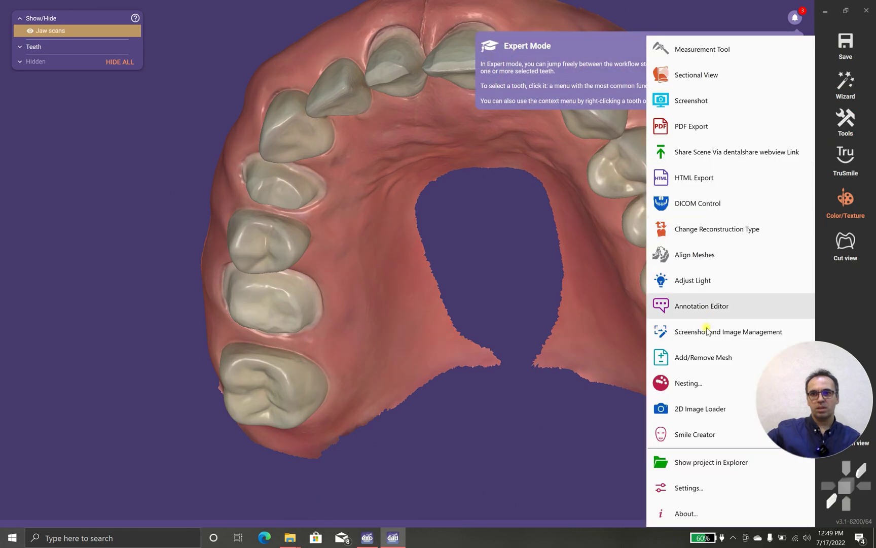
{"action": "left_click", "coordinate": [477, 314]}
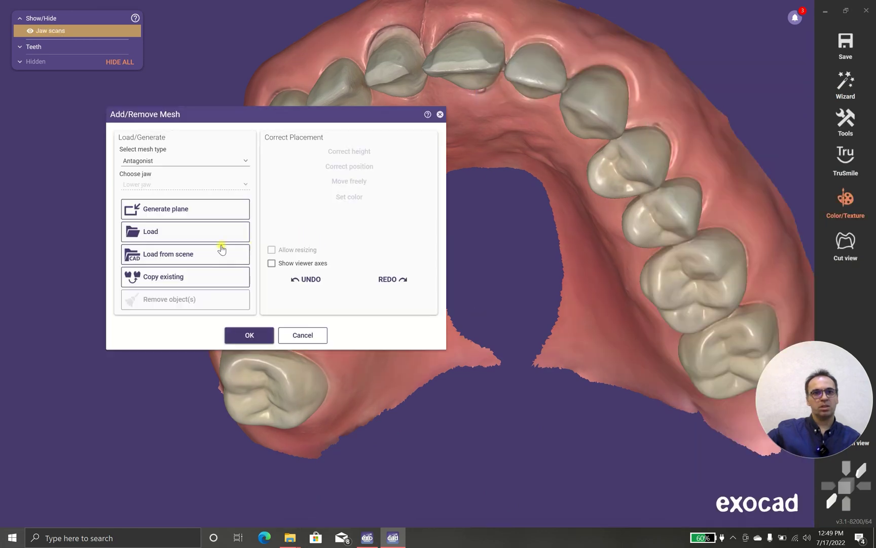
{"action": "left_click", "coordinate": [165, 160]}
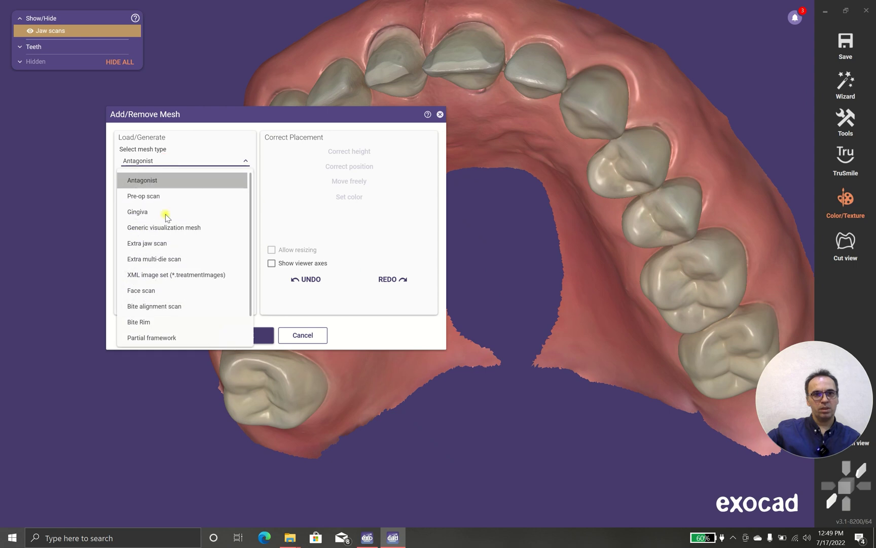
{"action": "left_click", "coordinate": [172, 260]}
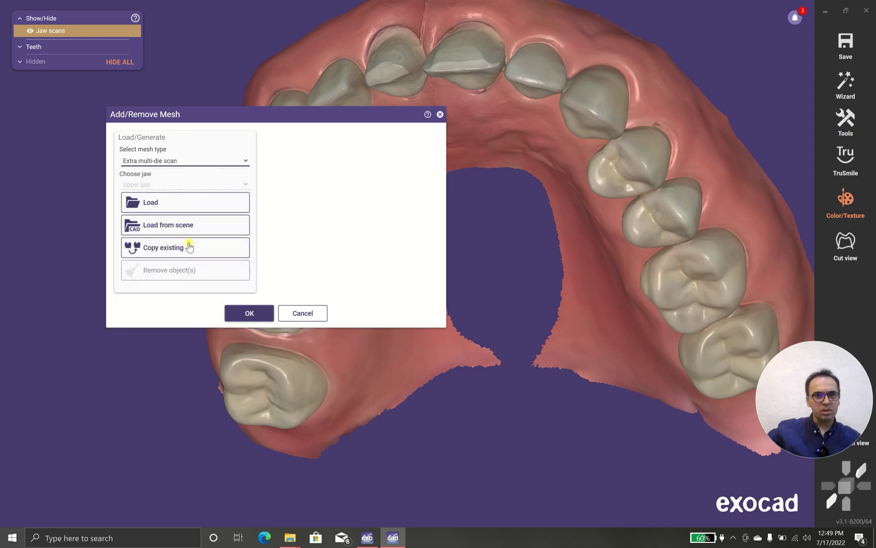
Step: Load the 21 and 11 die scans as separate meshes and start Multi-Die Alignment
{"action": "left_click", "coordinate": [191, 204]}
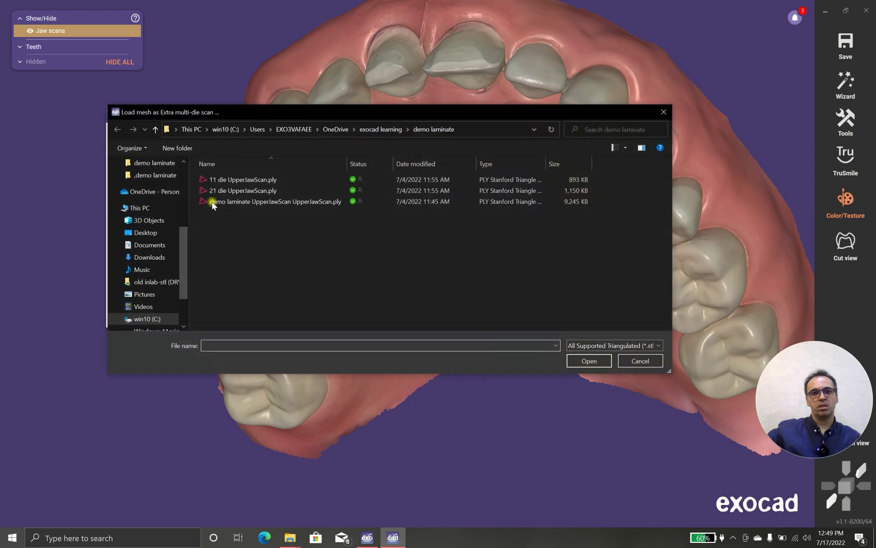
{"action": "left_click", "coordinate": [247, 191]}
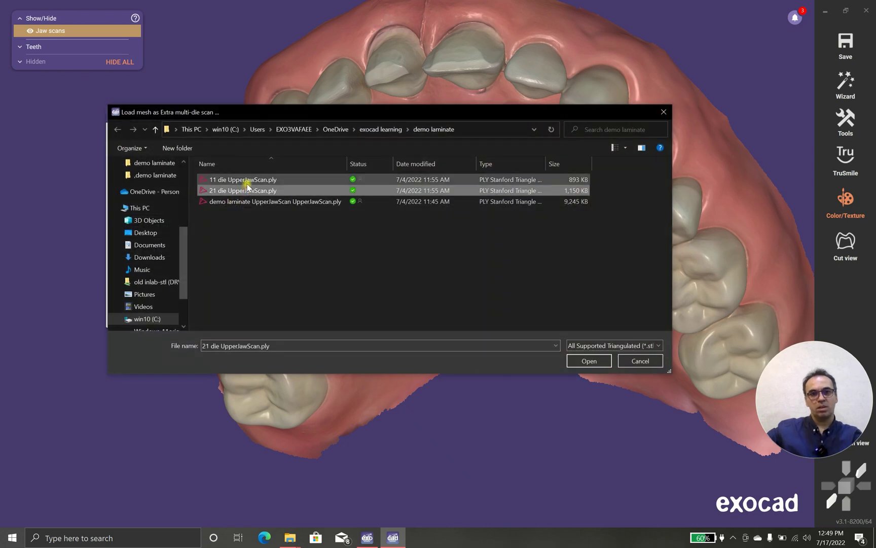
{"action": "left_click", "coordinate": [244, 179], "text": "ctrl"}
{"action": "left_click", "coordinate": [576, 357]}
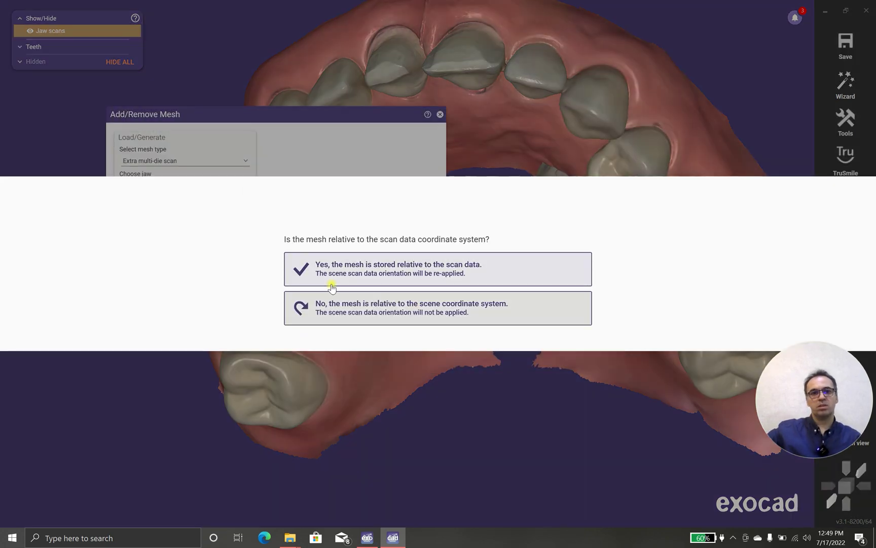
{"action": "left_click", "coordinate": [349, 313]}
{"action": "left_click", "coordinate": [299, 308]}
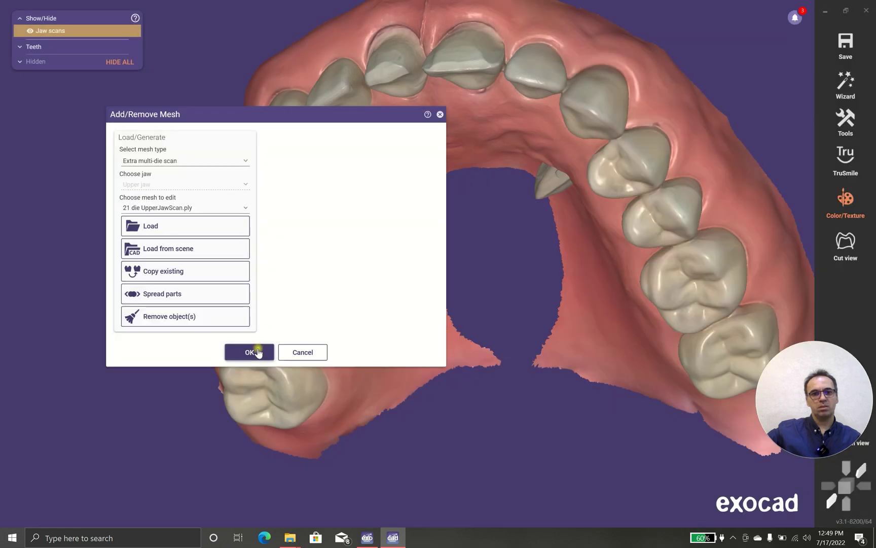
{"action": "left_click", "coordinate": [258, 349]}
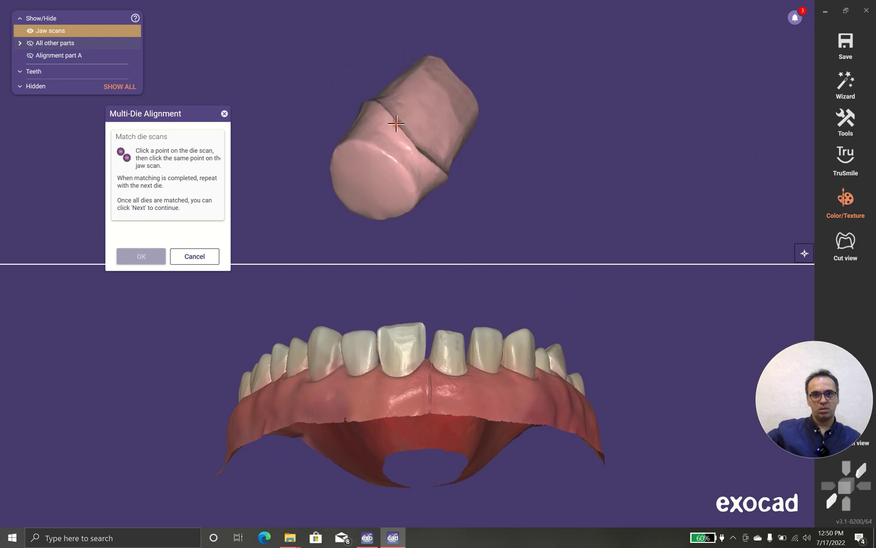
Step: Align the die to the upper jaw's central incisor via one matching point pair and confirm
{"action": "left_click", "coordinate": [410, 84]}
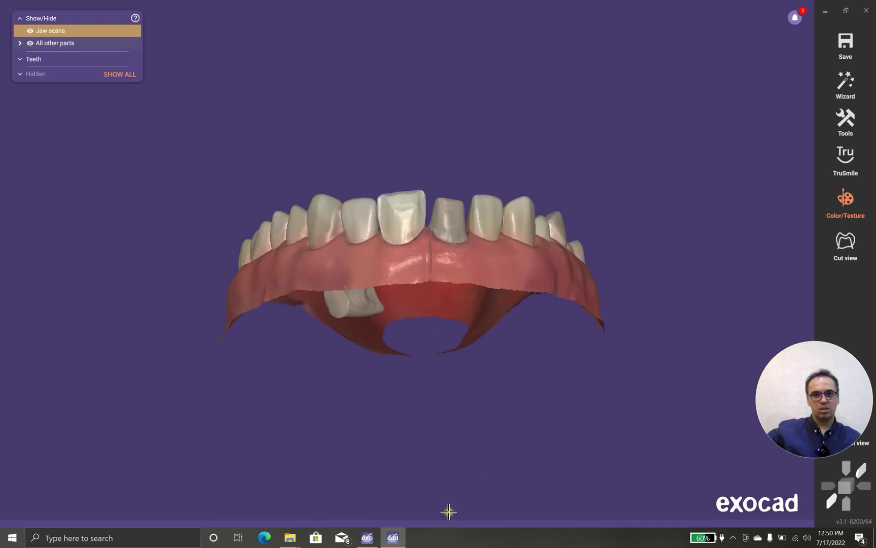
{"action": "mouse_move", "coordinate": [405, 523]}
{"action": "left_click", "coordinate": [290, 487]}
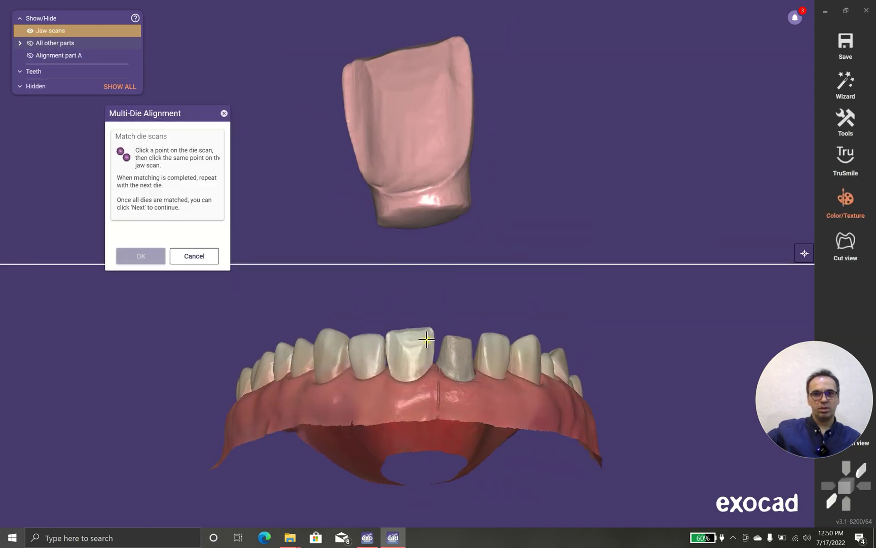
{"action": "left_click", "coordinate": [421, 337]}
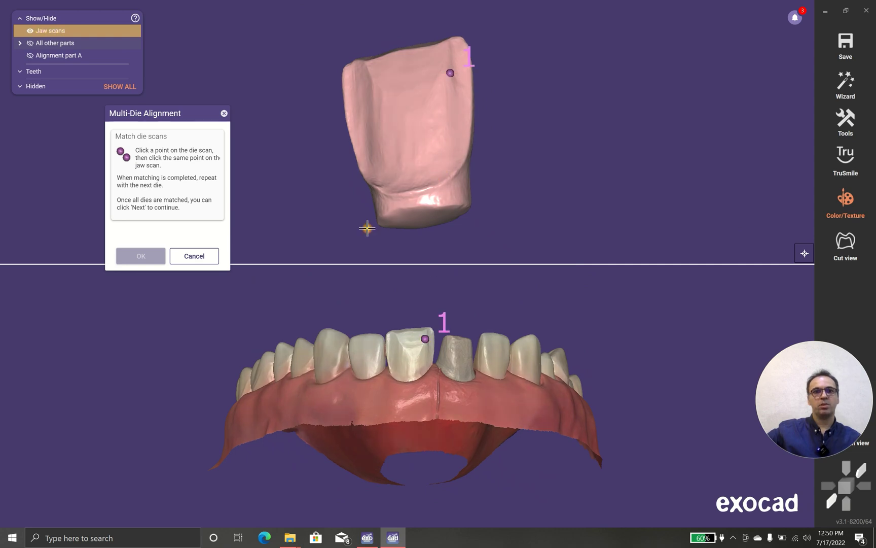
{"action": "left_click", "coordinate": [152, 257]}
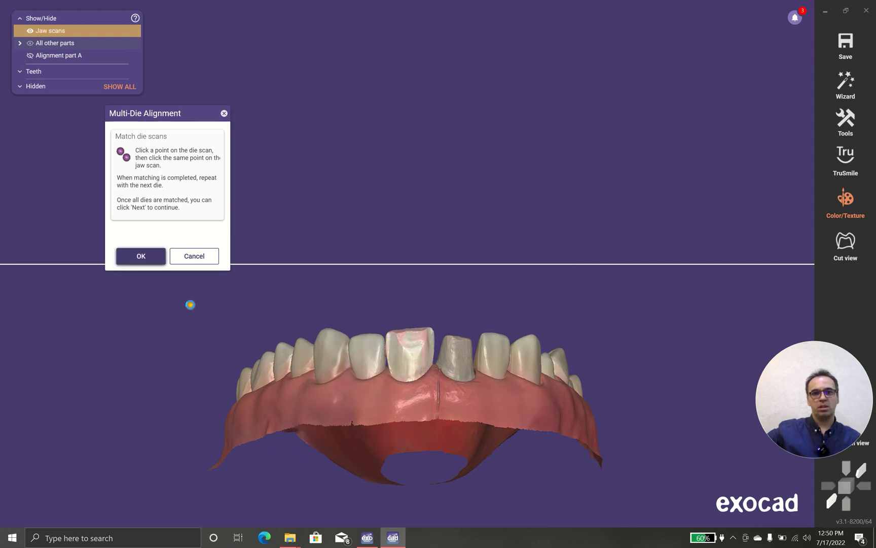
{"action": "scroll", "coordinate": [402, 362], "scroll_direction": "up", "scroll_amount": 10}
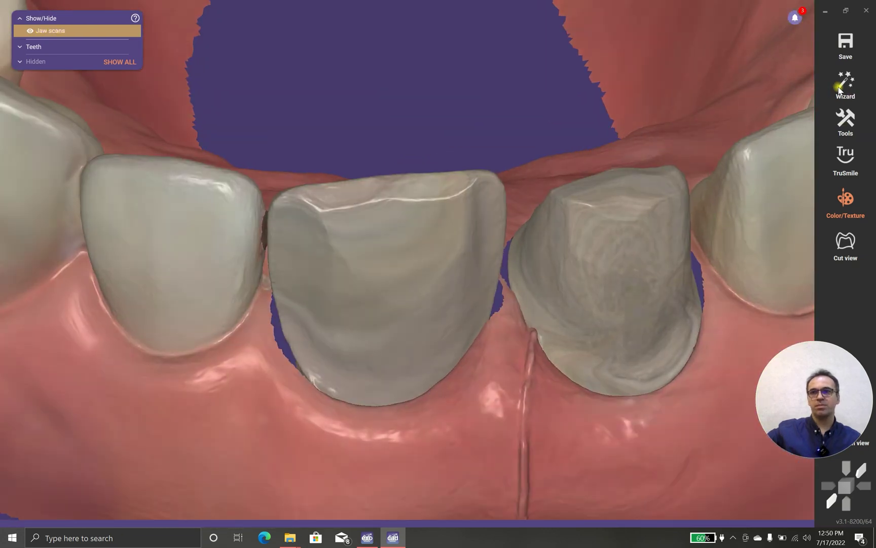
Step: Start the Wizard, orient the jaw occlusally, and skip 3D Data Editor and Smile Creator
{"action": "left_click", "coordinate": [846, 84]}
{"action": "right_click_drag", "start_coordinate": [391, 313], "coordinate": [382, 303]}
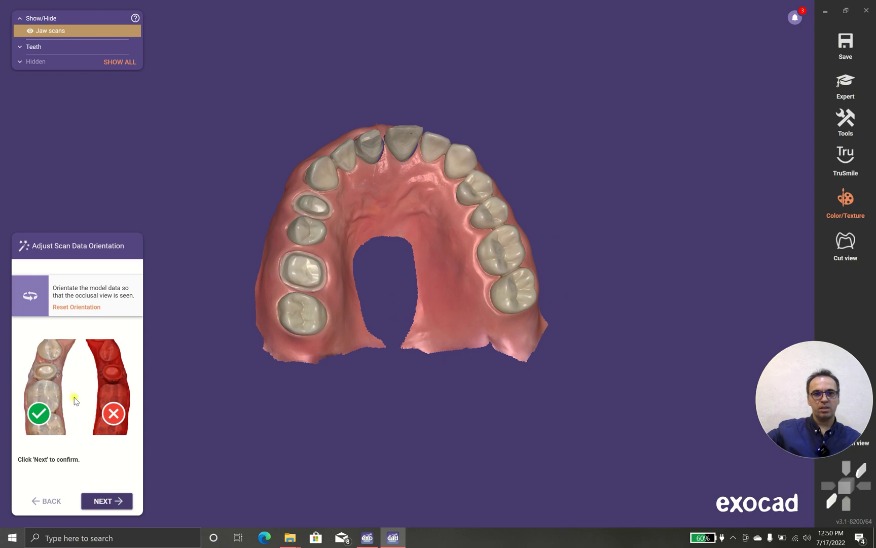
{"action": "left_click", "coordinate": [106, 502]}
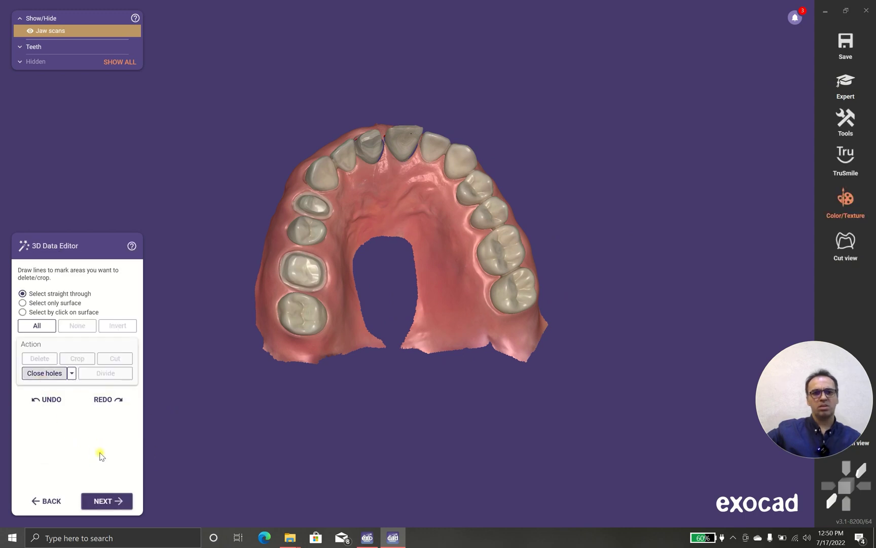
{"action": "left_click", "coordinate": [112, 501]}
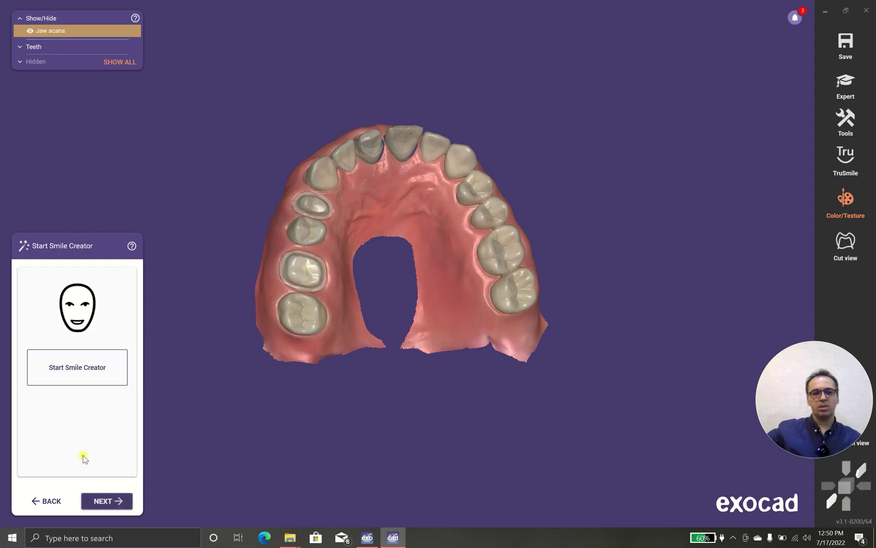
{"action": "left_click", "coordinate": [109, 501]}
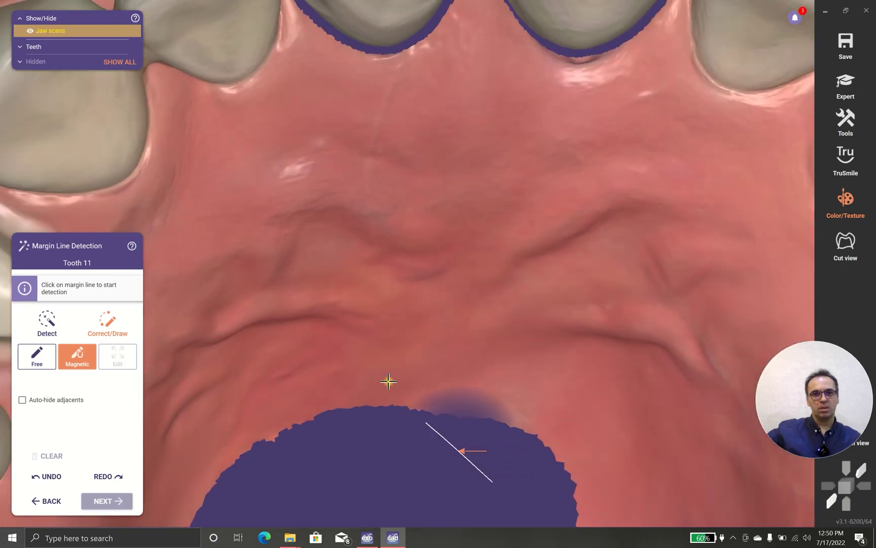
Step: Detect tooth 11's margin with points around its preparation, then switch Color/Texture off
{"action": "left_click", "coordinate": [393, 269]}
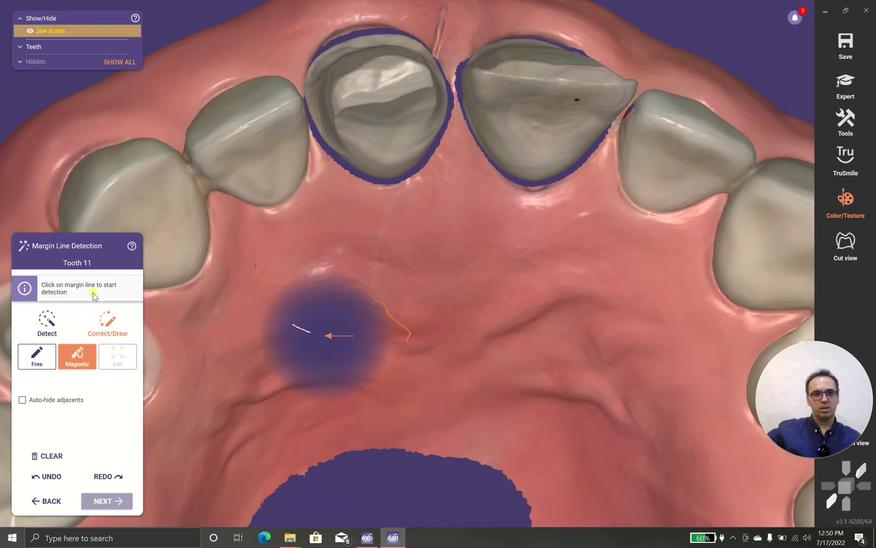
{"action": "left_click", "coordinate": [46, 319]}
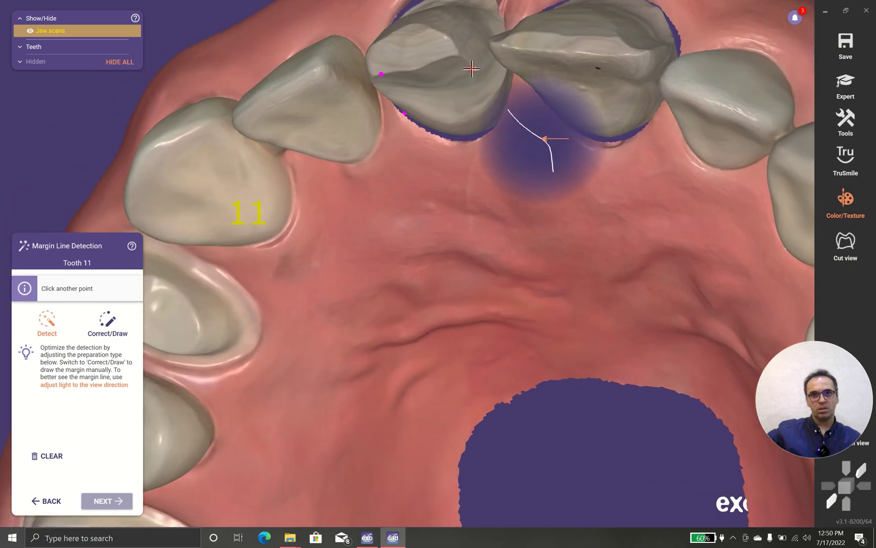
{"action": "left_click", "coordinate": [471, 68]}
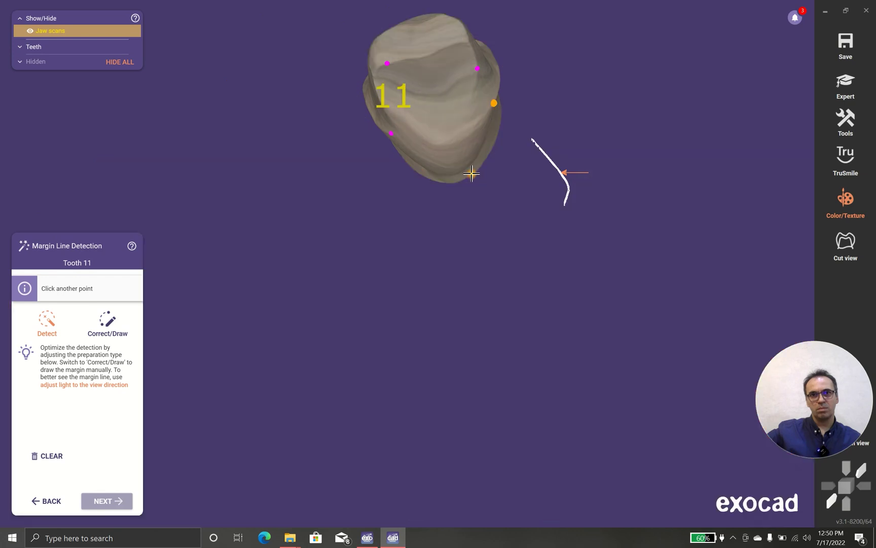
{"action": "left_click", "coordinate": [417, 186]}
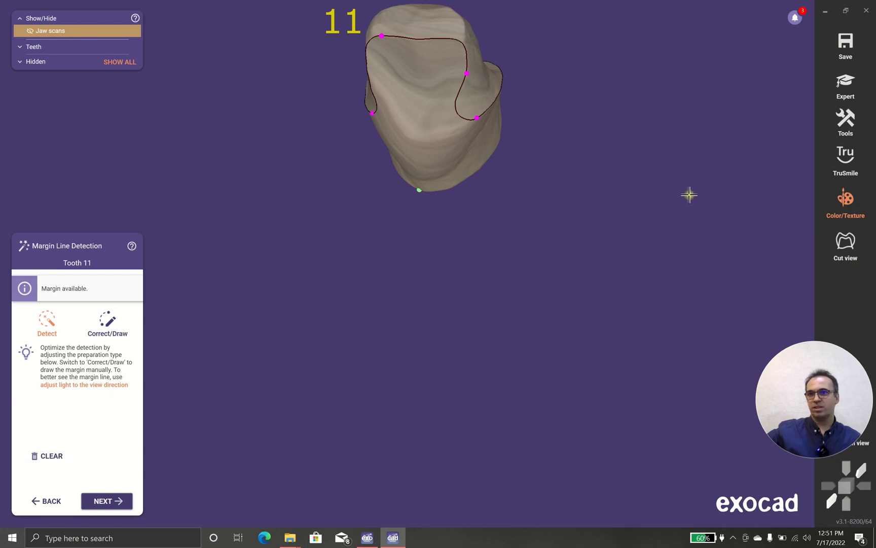
{"action": "left_click", "coordinate": [843, 202]}
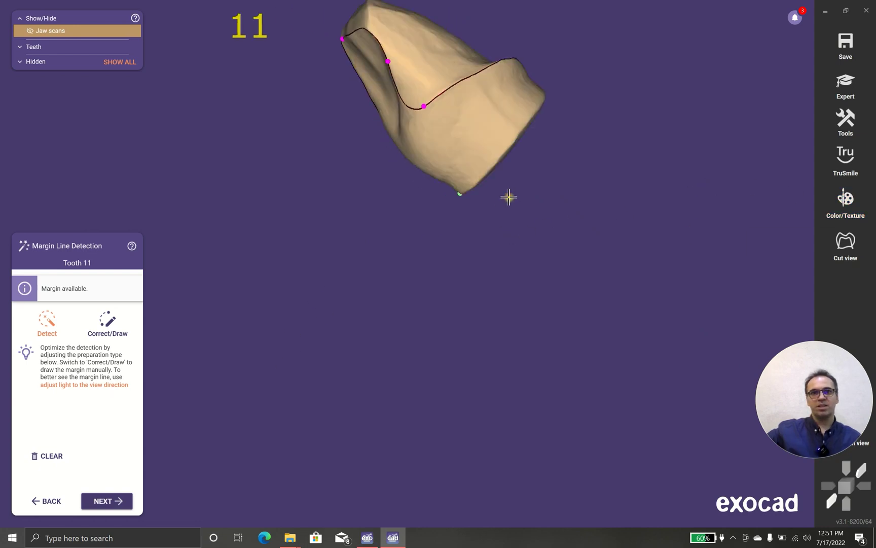
Step: Accept tooth 11's margin and detect tooth 21's margin with three points around its preparation
{"action": "left_click", "coordinate": [120, 502]}
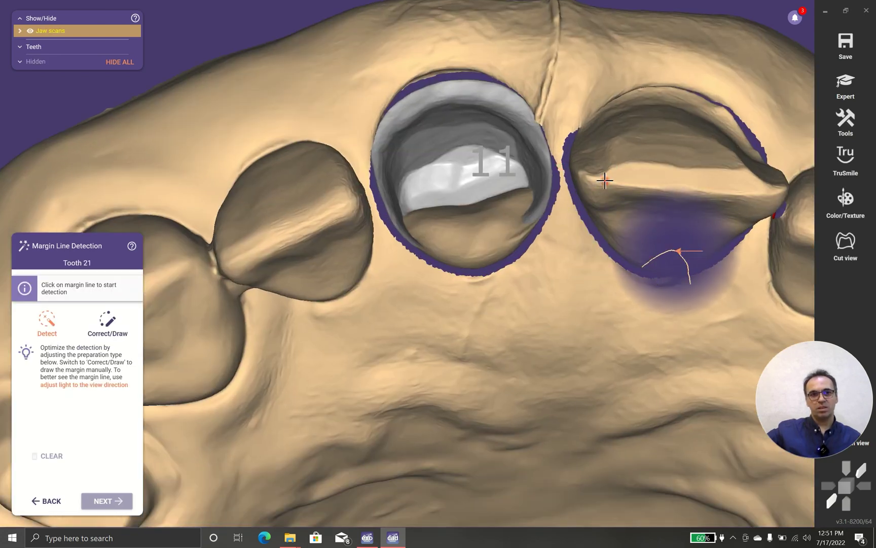
{"action": "left_click", "coordinate": [605, 180]}
{"action": "left_click", "coordinate": [749, 190]}
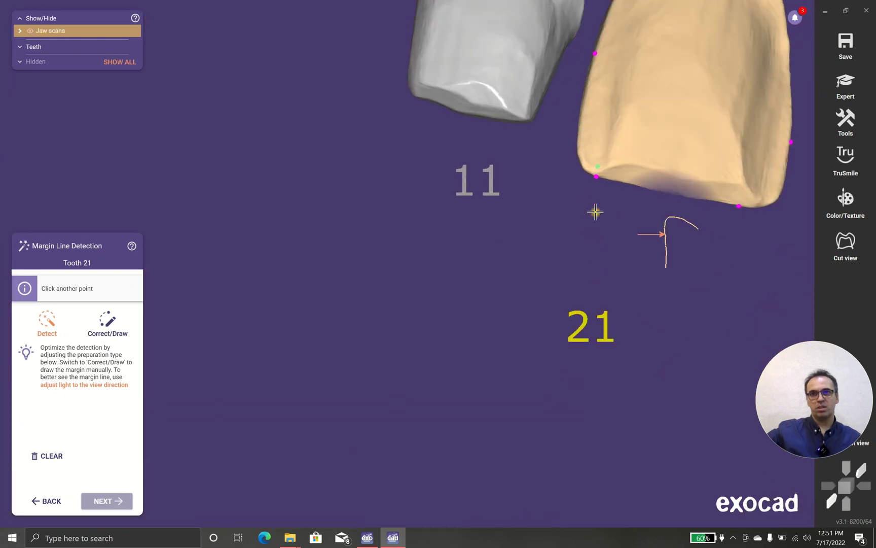
{"action": "left_click", "coordinate": [602, 225]}
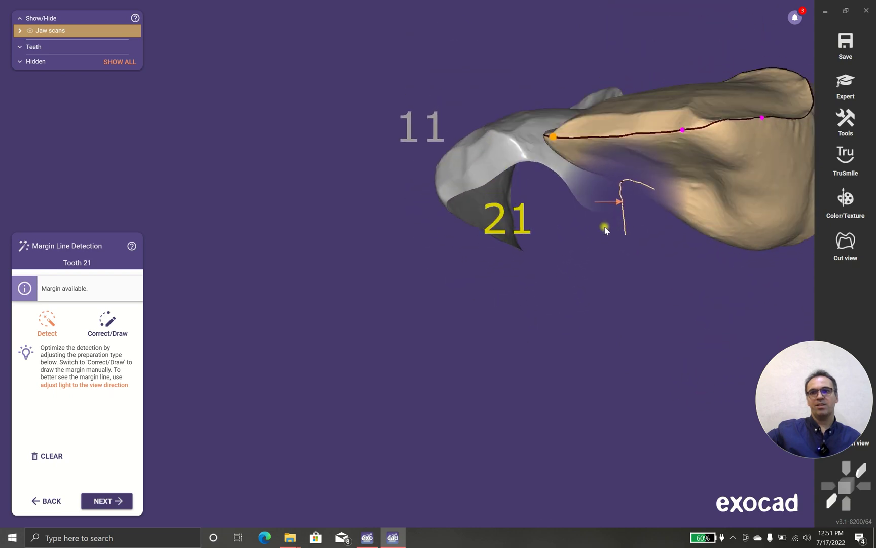
Step: Advance to Insertion Direction, then zoom and tilt the arch to inspect tooth 11's undercuts
{"action": "left_click", "coordinate": [122, 502]}
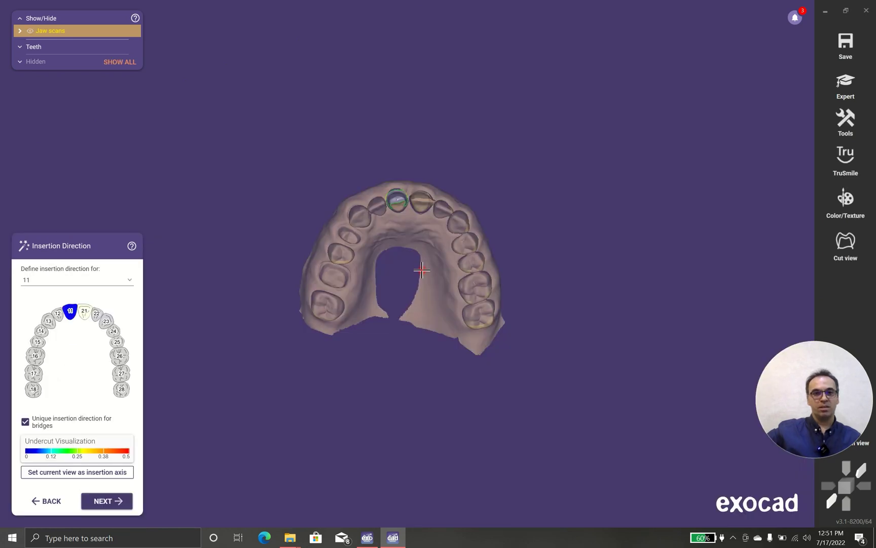
{"action": "scroll", "coordinate": [403, 214], "scroll_direction": "up", "scroll_amount": 5}
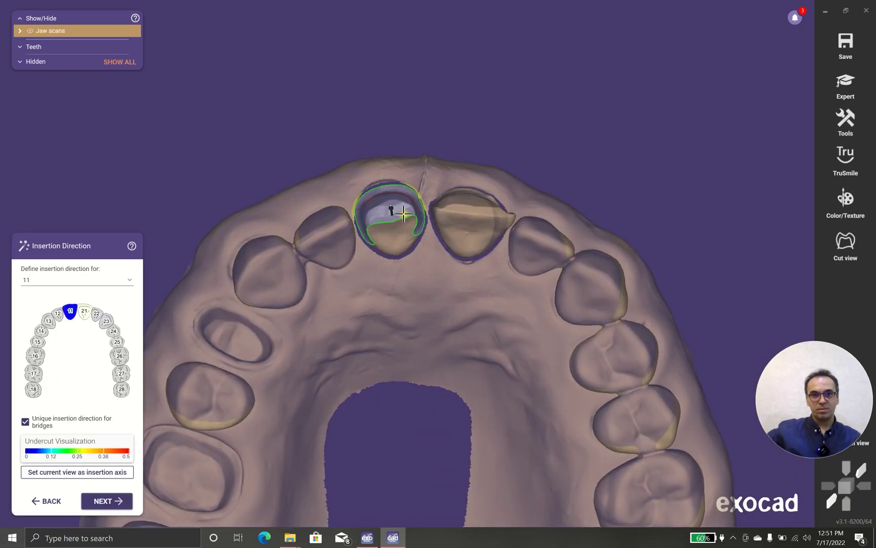
{"action": "right_click_drag", "start_coordinate": [404, 214], "coordinate": [373, 303]}
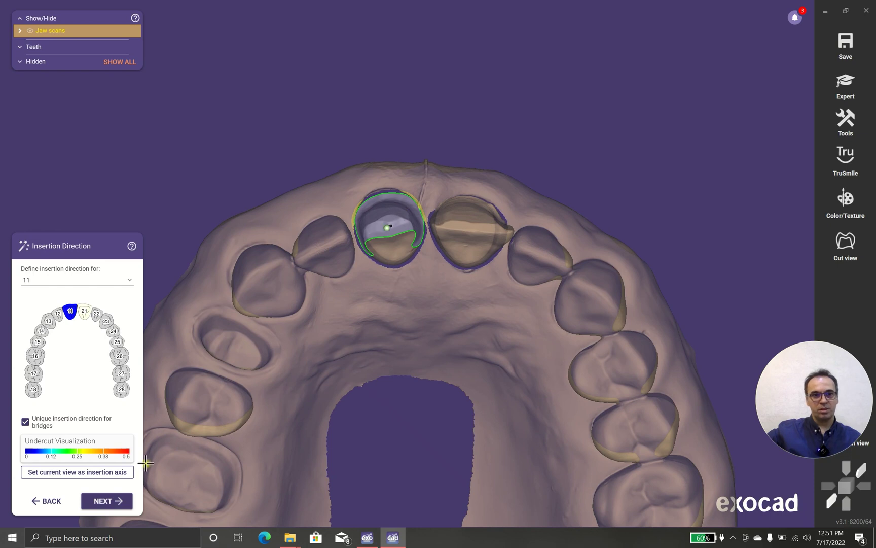
{"action": "right_click_drag", "start_coordinate": [317, 368], "coordinate": [251, 414]}
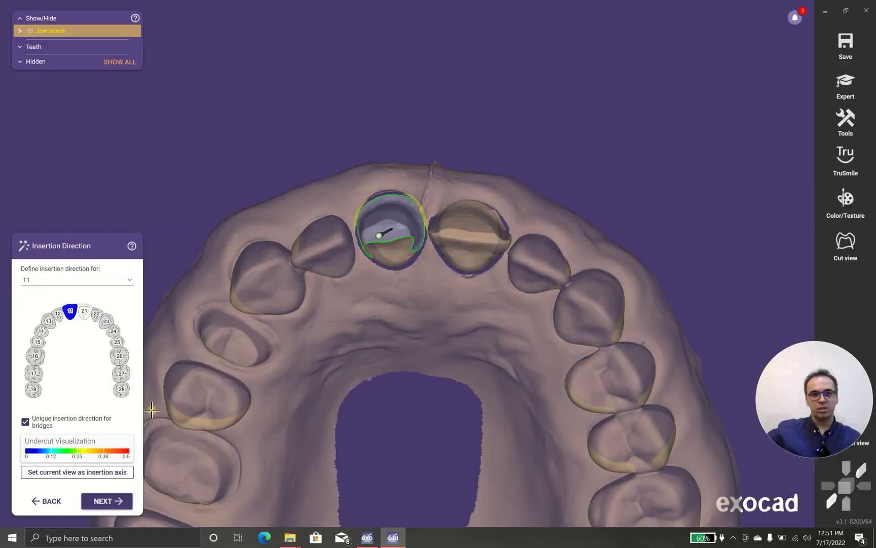